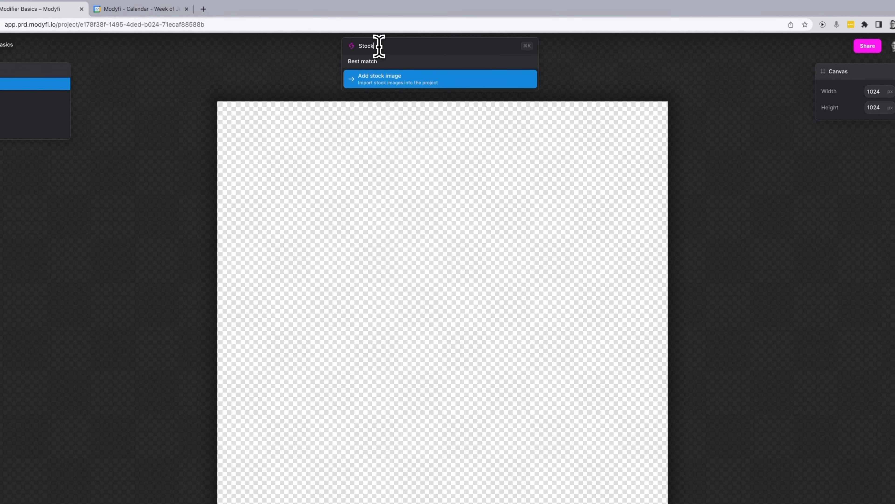
Search the stock photos for "Circle" and add the image of a black streak above a pale blue circle to the canvas
key(Return)
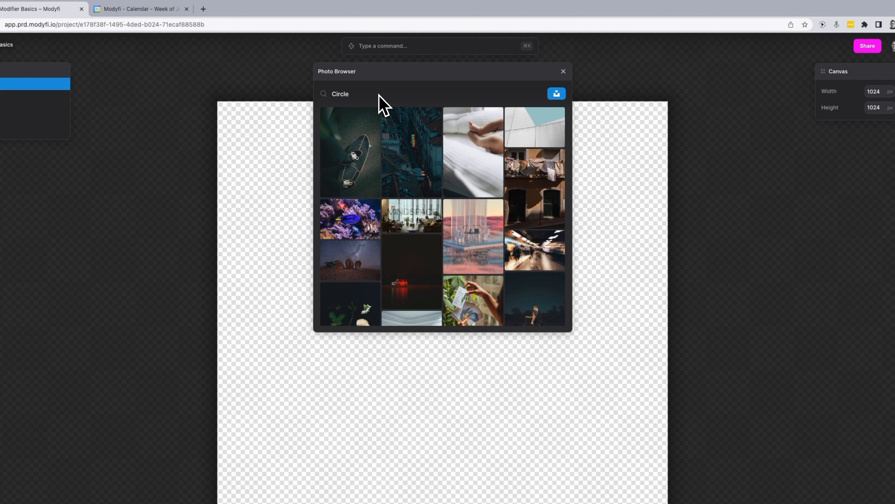
text(Circle)
key(Return)
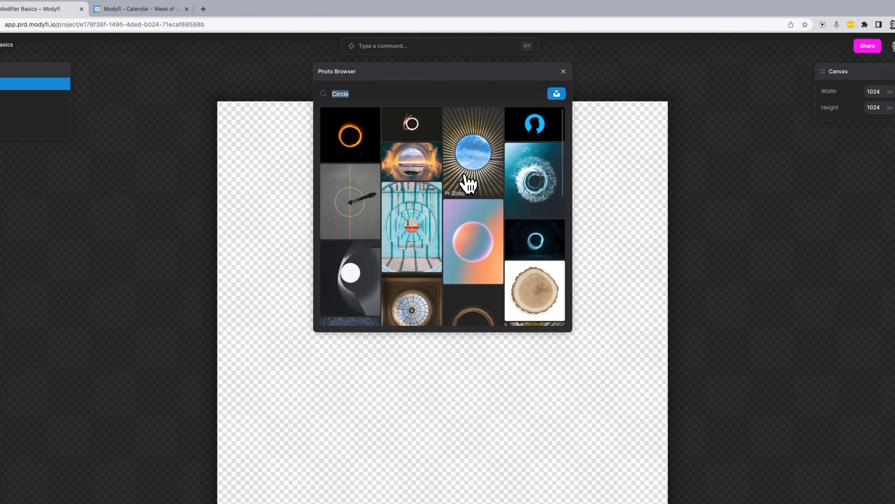
scroll(469, 183, down, 5)
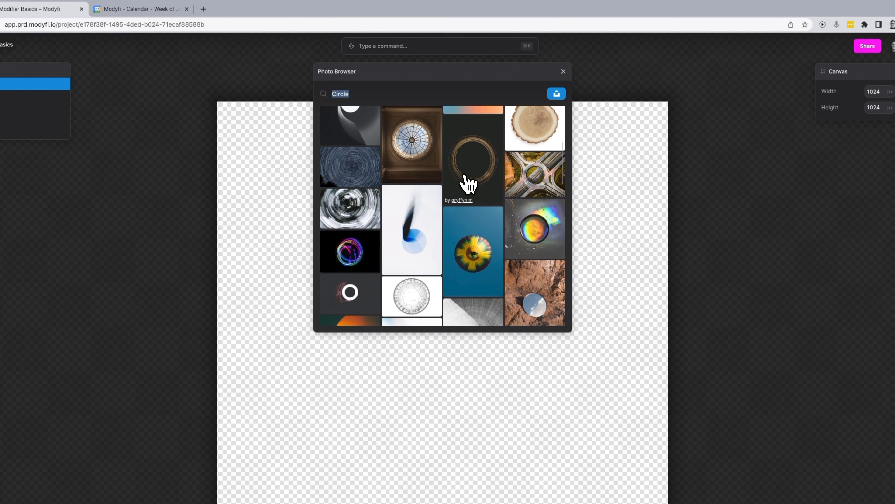
click(410, 236)
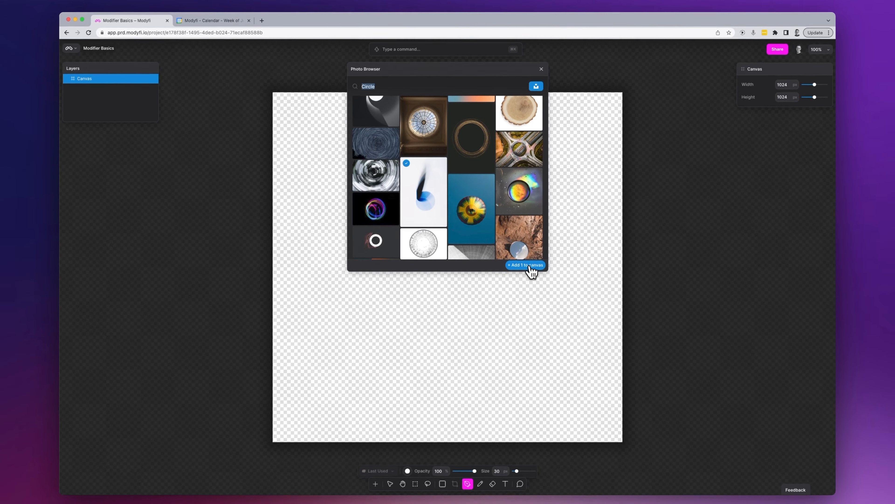
click(549, 325)
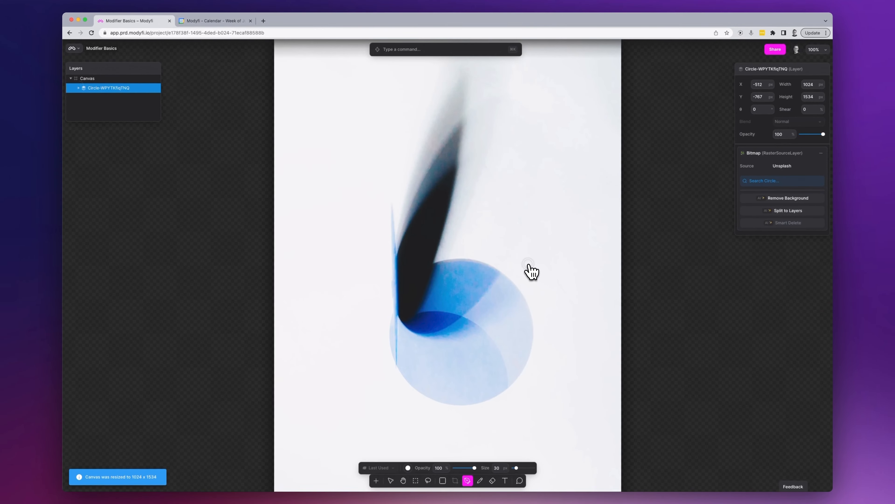
scroll(490, 254, down, 5)
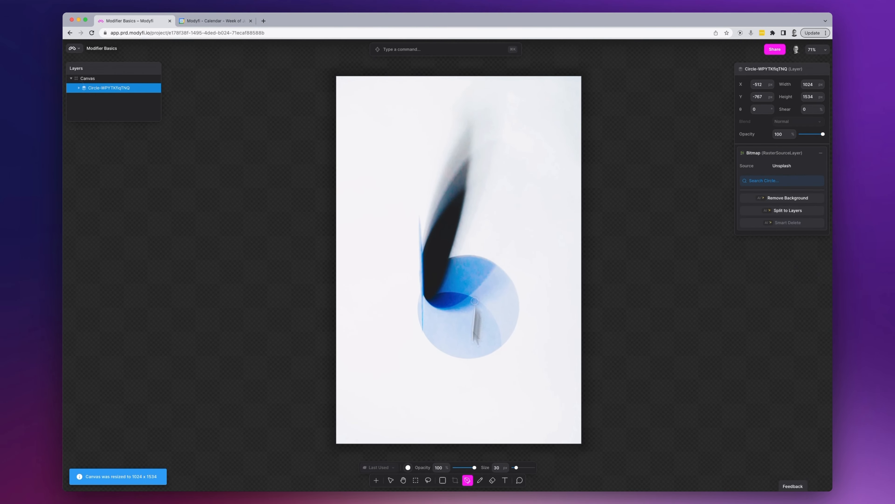
Draw a straight, slightly slanted Pen stroke in the empty area below and to the left of the blue circle
click(468, 482)
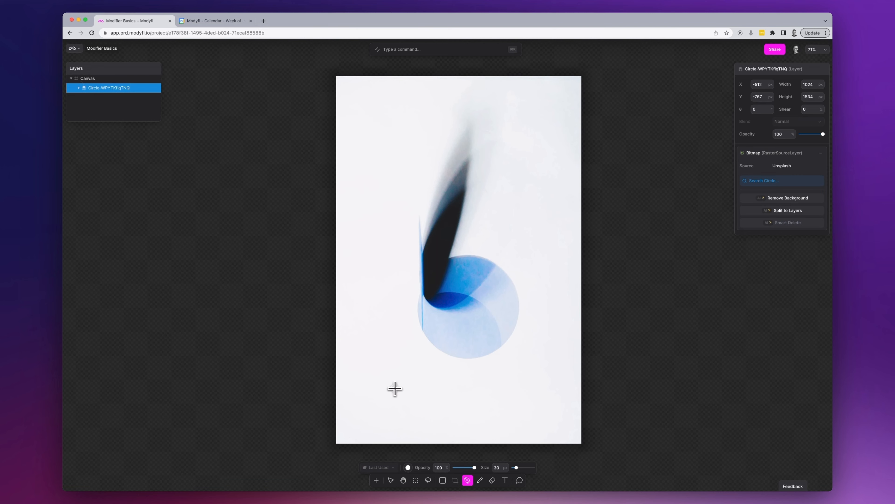
click(407, 393)
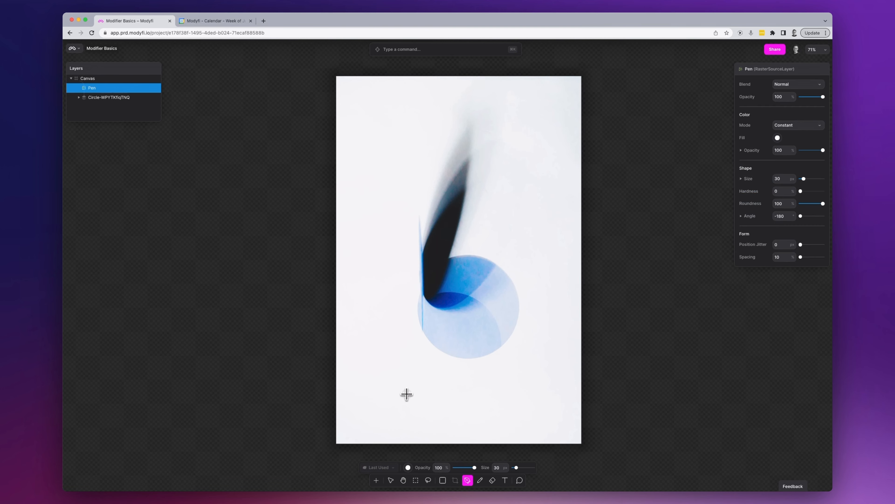
click(392, 329)
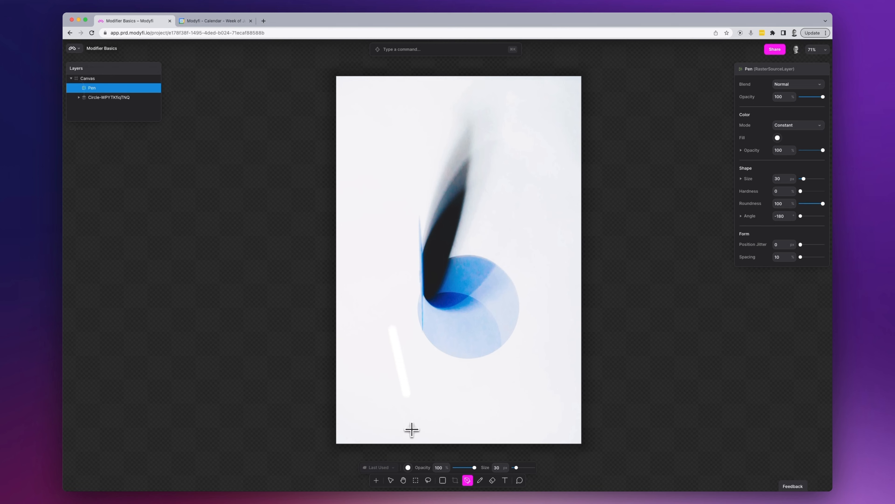
Set the pen stroke's fill color to #cddef1
click(391, 480)
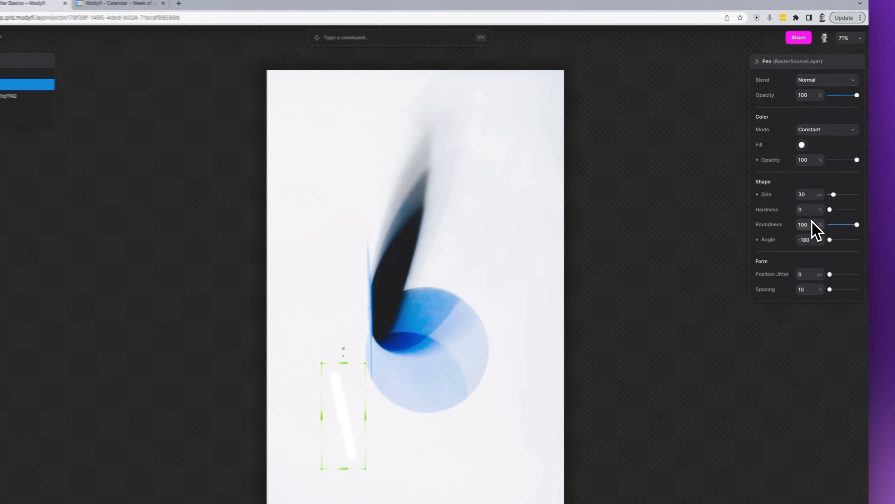
click(811, 147)
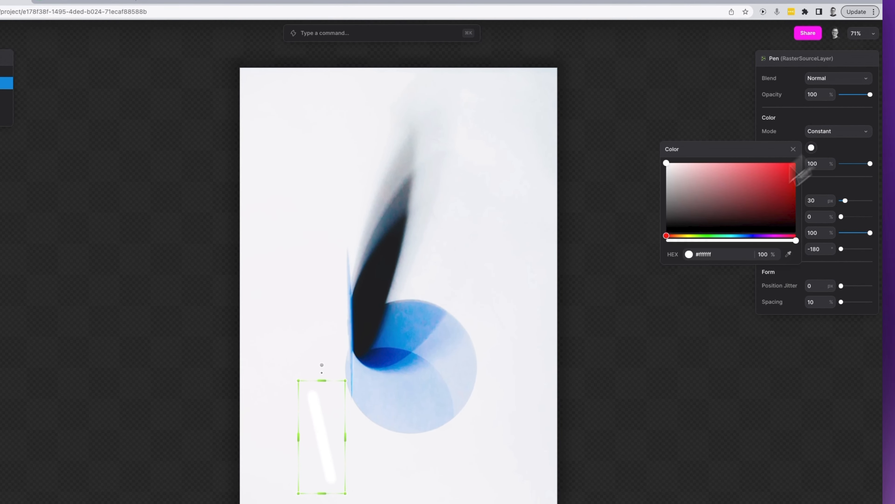
text(#cddef1)
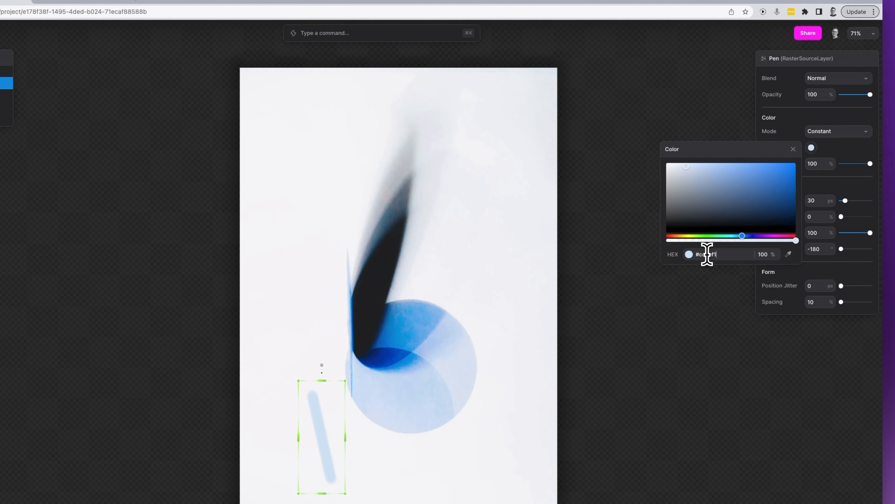
click(666, 332)
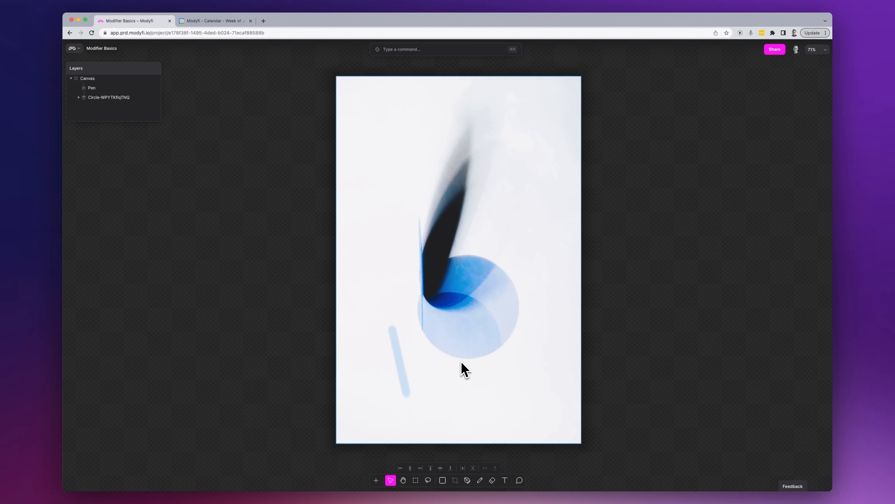
Set the pale blue pen stroke's hardness to 88%
click(403, 368)
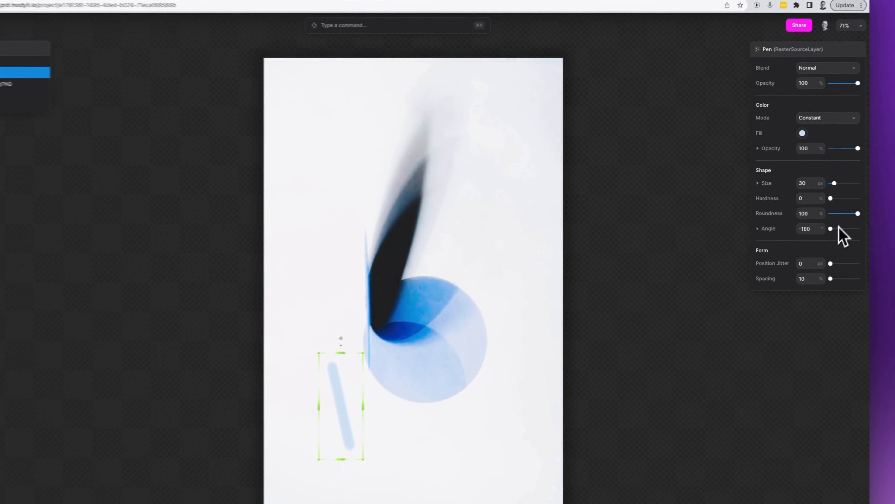
drag(831, 200, 850, 201)
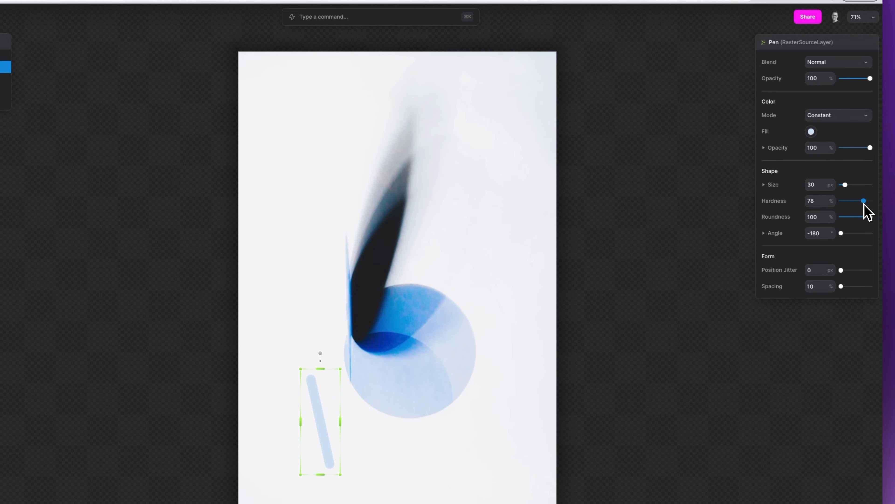
click(424, 502)
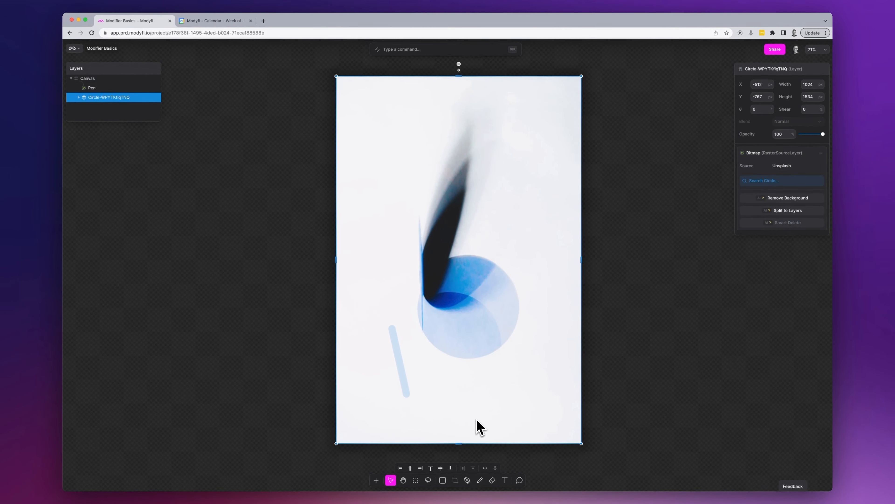
Duplicate the pen stroke to the image's upper left and move its endpoint so the copy slants the opposite way
click(405, 376)
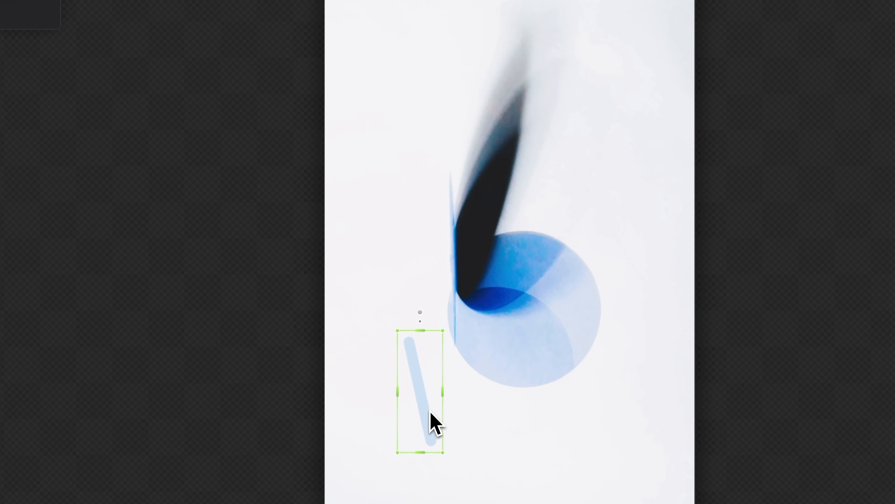
drag(426, 414, 401, 168)
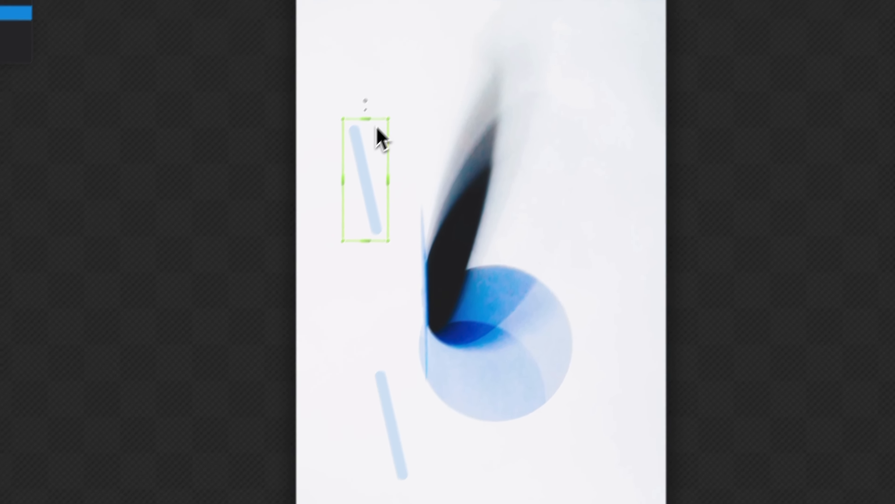
double_click(386, 101)
drag(330, 170, 380, 152)
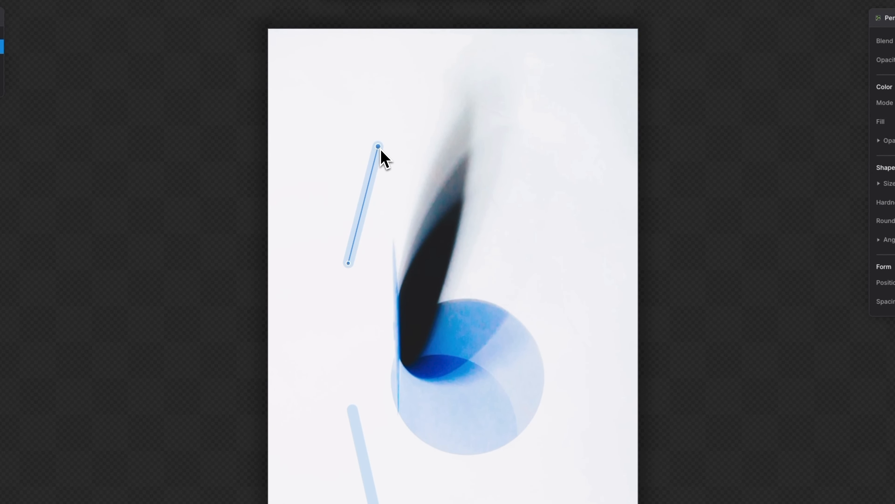
Shorten the upper-left stroke, then duplicate it to the right of the black streak and make that copy shorter and steeper
mouse_move(351, 269)
mouse_down()
mouse_move(356, 227)
mouse_move(534, 236)
mouse_move(545, 254)
mouse_up()
click(356, 250)
double_click(553, 222)
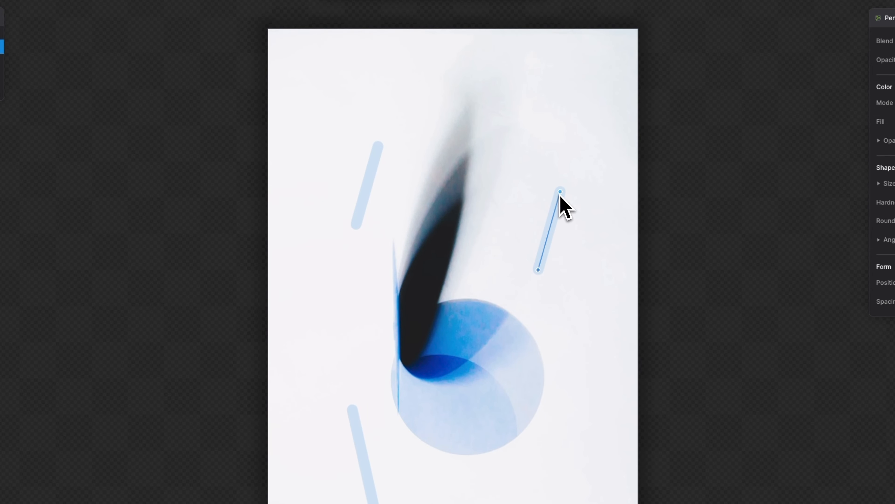
drag(560, 197, 548, 207)
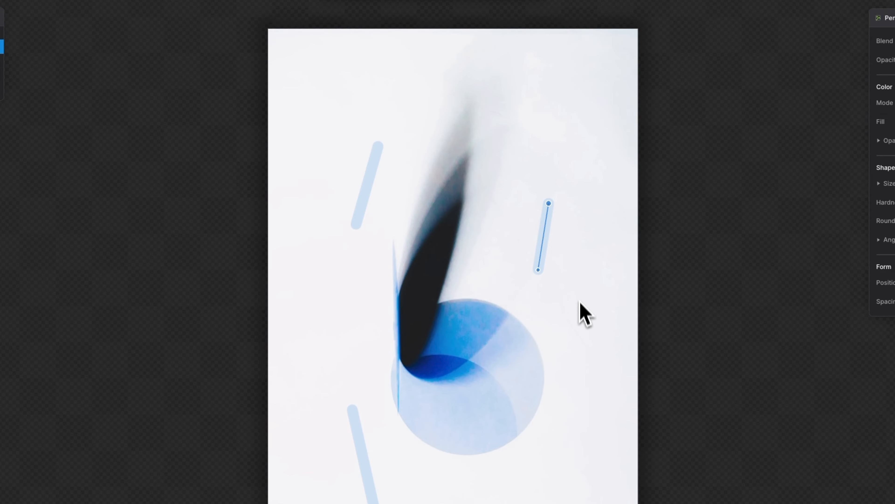
key(Escape)
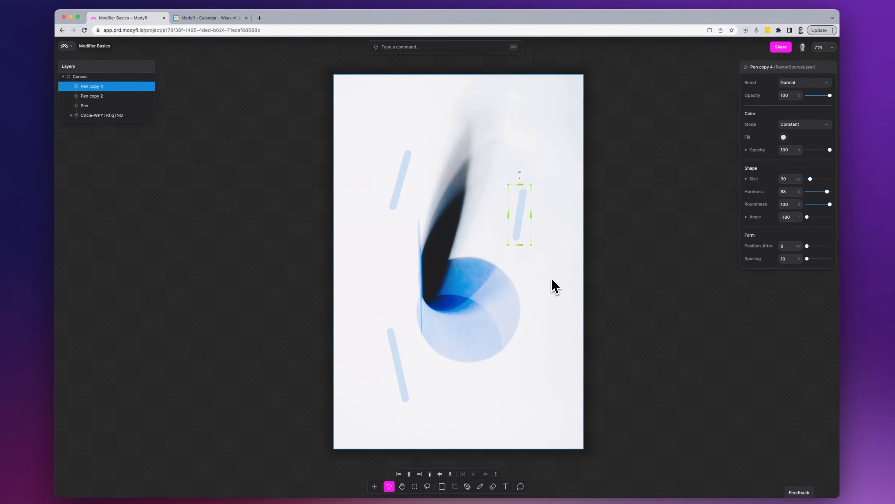
Add a Repeater modifier to the circle image layer
click(596, 342)
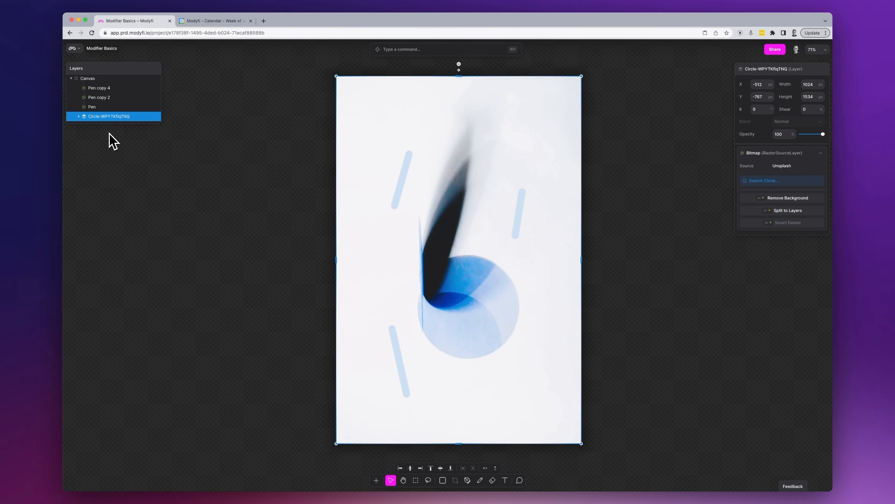
click(397, 49)
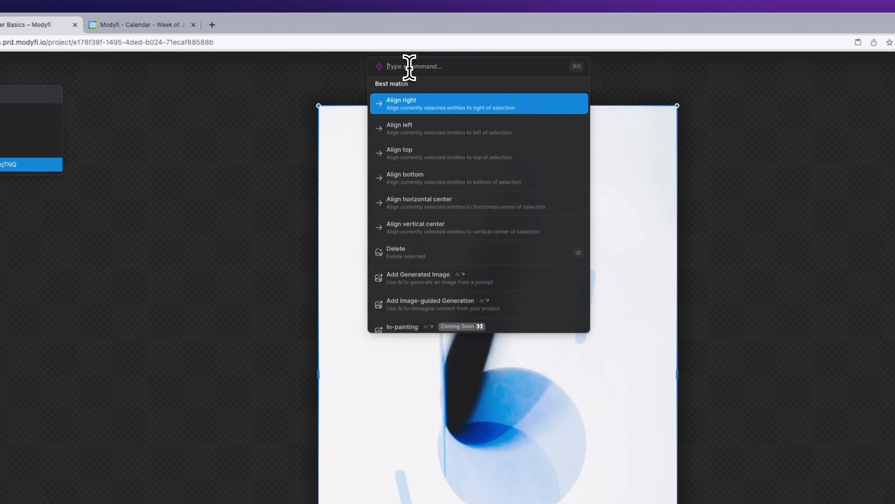
text(repeat)
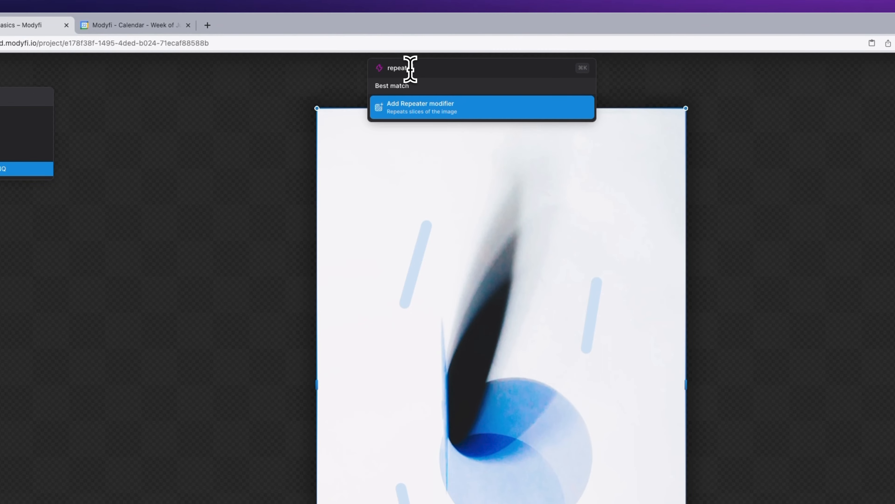
key(Return)
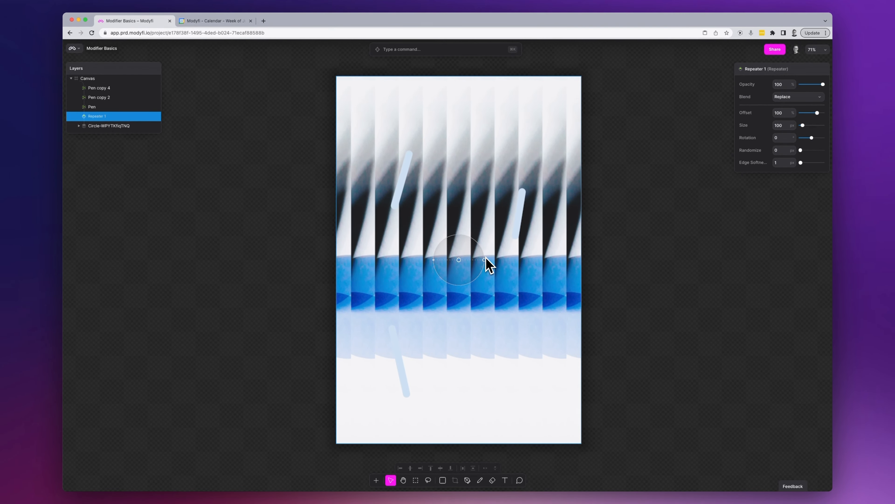
Set the Repeater's rotation to -26.2° and offset to 31%, keeping the Replace blend mode after previewing others
drag(485, 260, 511, 244)
mouse_move(820, 114)
mouse_down()
mouse_move(802, 114)
mouse_move(813, 113)
mouse_up()
click(809, 95)
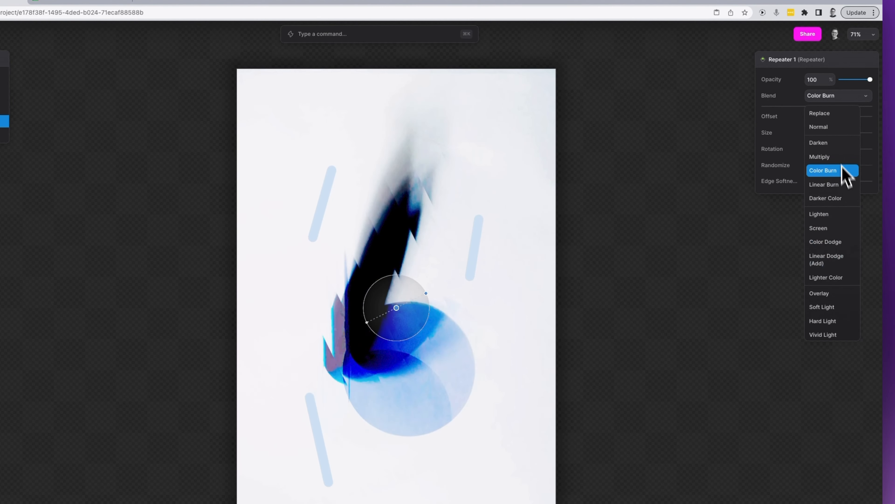
click(833, 114)
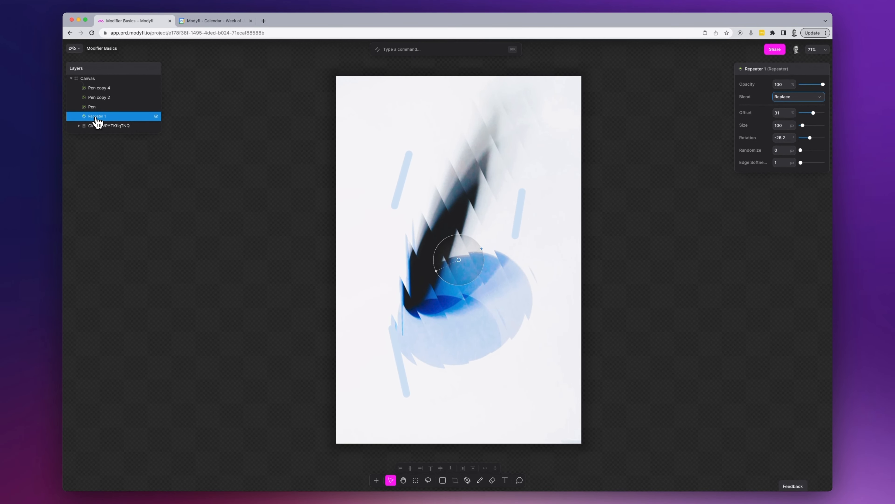
Move the Repeater above all the pen layers and set its offset to 7%, size to 91 px and rotation to 36°
mouse_move(100, 120)
mouse_down()
mouse_move(98, 85)
mouse_move(102, 122)
mouse_move(104, 84)
mouse_move(106, 92)
mouse_up()
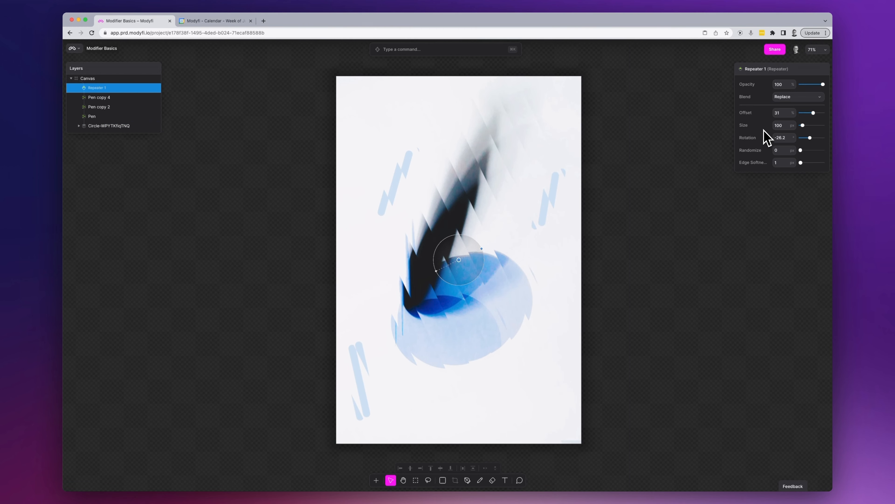
click(783, 113)
text(7)
key(Return)
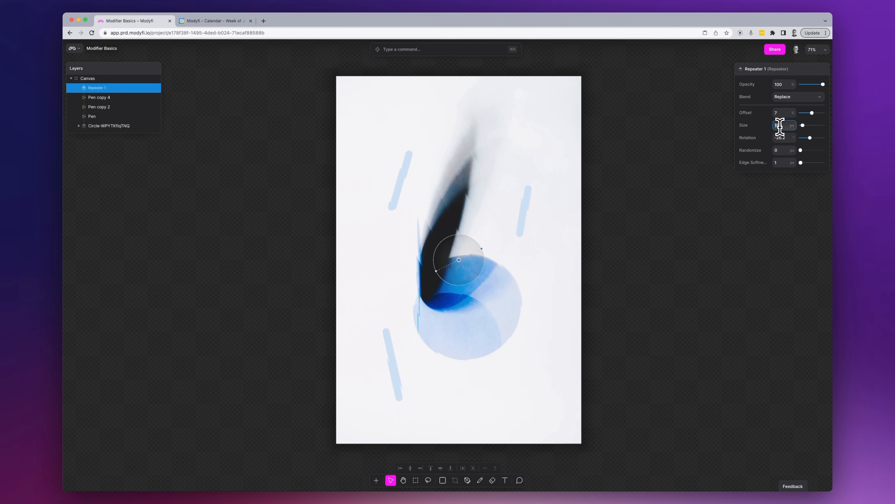
text(91)
key(Return)
click(782, 139)
text(36)
key(Return)
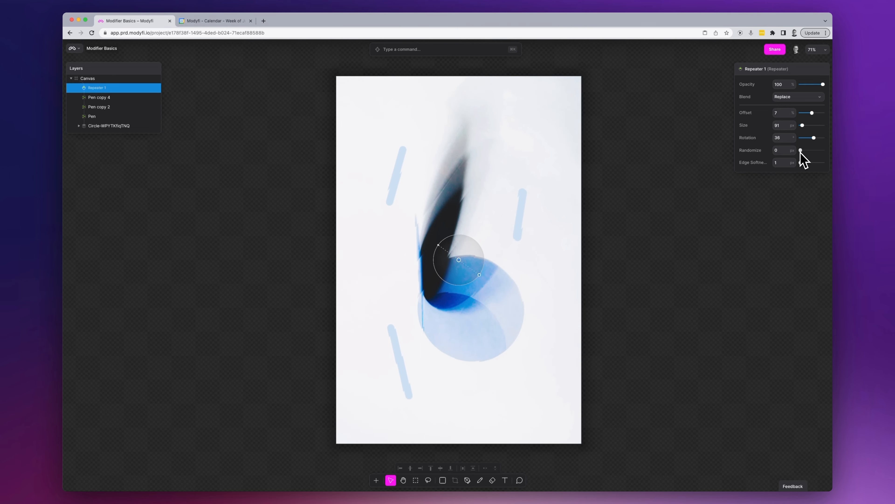
Set the Repeater's Randomize value to 274 px and deselect it
mouse_move(801, 151)
mouse_down()
mouse_move(823, 151)
mouse_move(796, 152)
mouse_move(807, 152)
mouse_up()
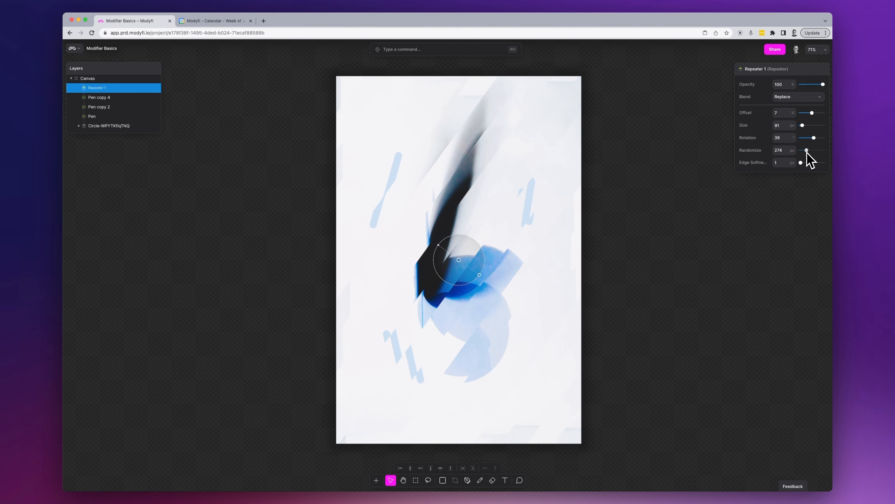
click(604, 296)
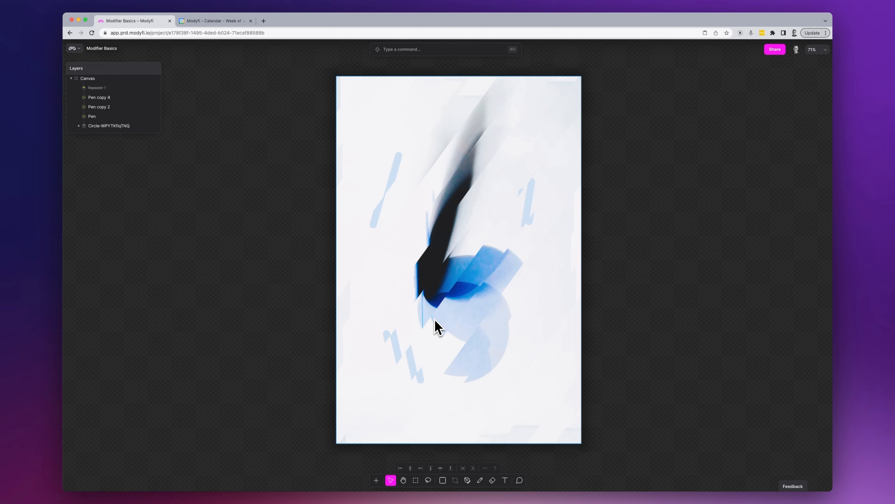
Add a Brightness/Contrast modifier at the top of the layer stack and set its brightness to 11%
click(396, 53)
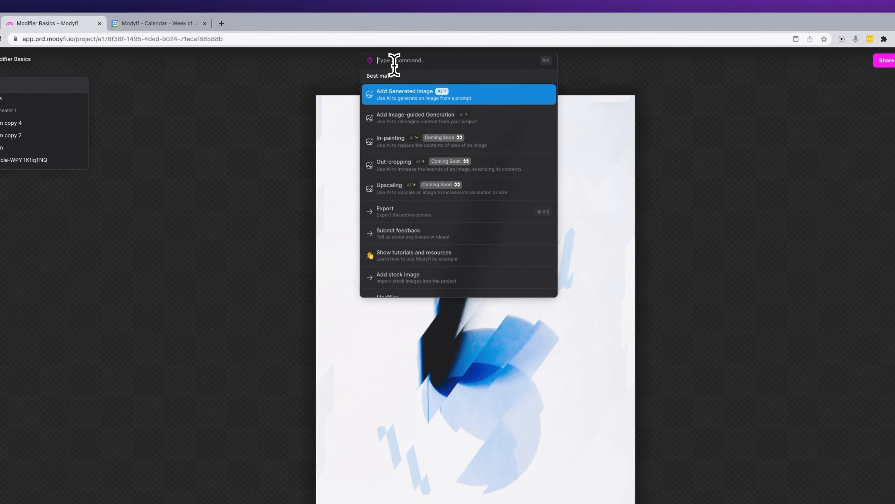
text(brightness)
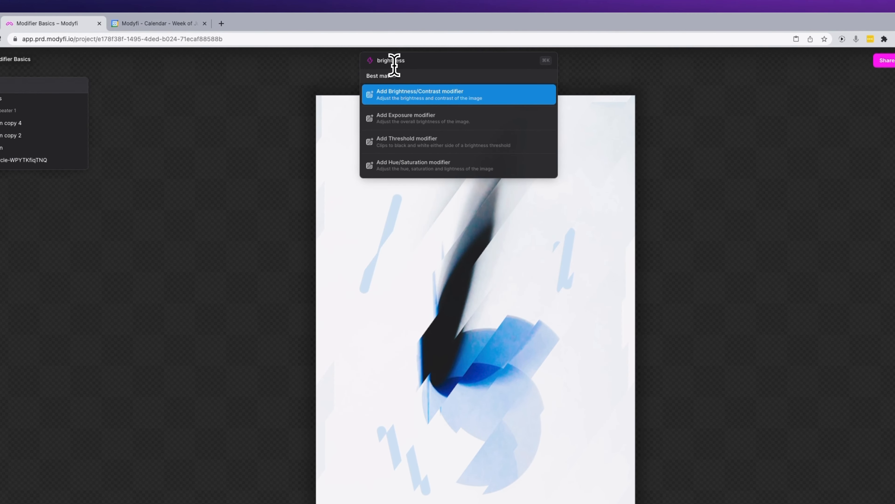
key(Return)
drag(812, 114, 813, 117)
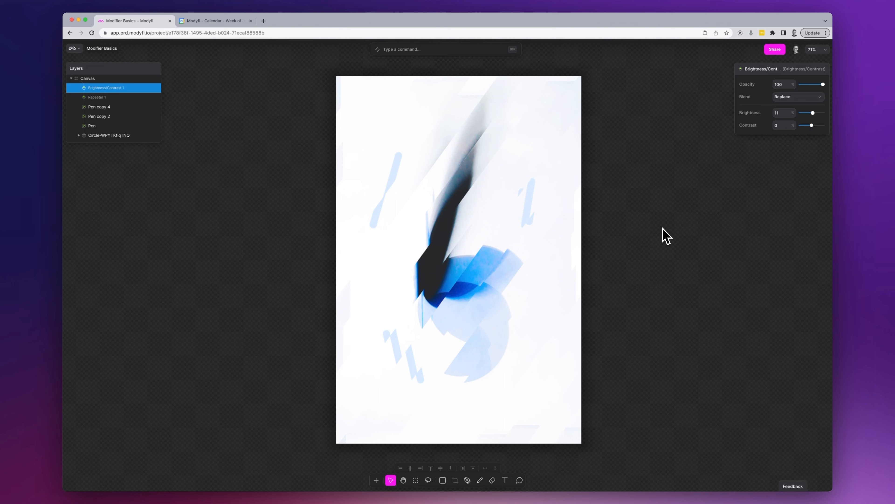
Add a Halftone Luma modifier above the Brightness/Contrast modifier
key(super+k)
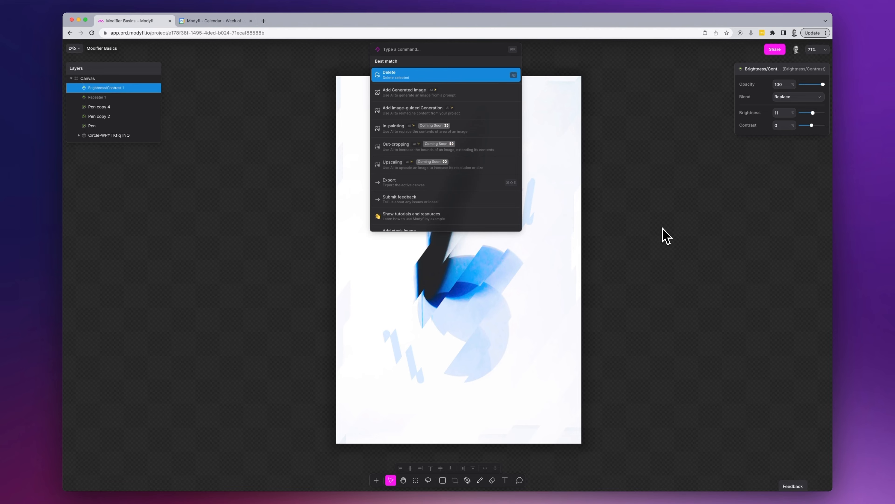
text(halftone)
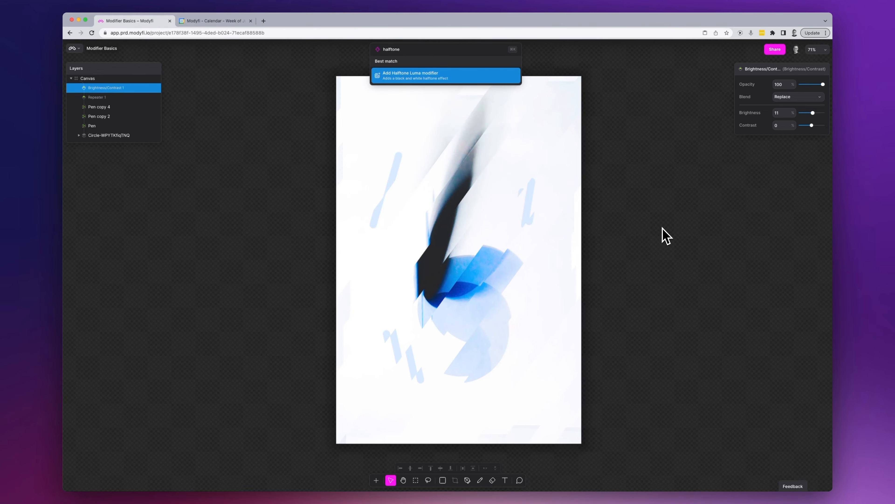
key(Return)
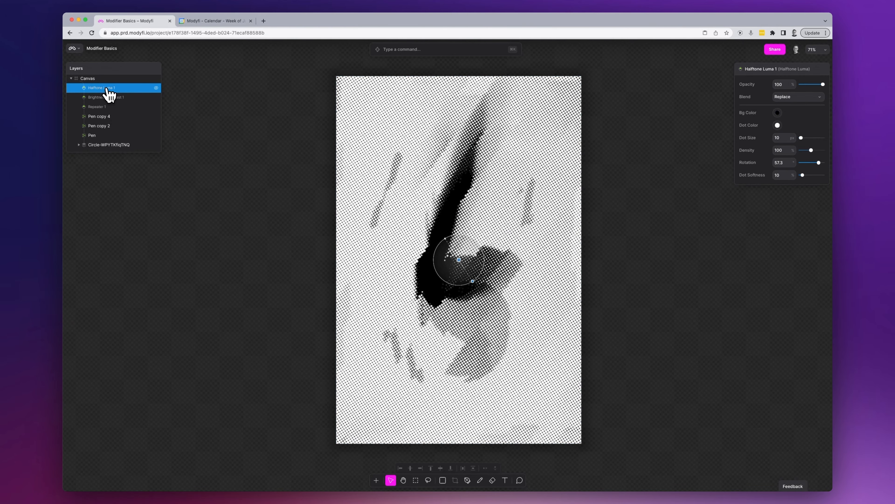
Preview the Halftone Luma modifier directly above the circle image layer, and return it to the top of the stack
drag(107, 90, 107, 141)
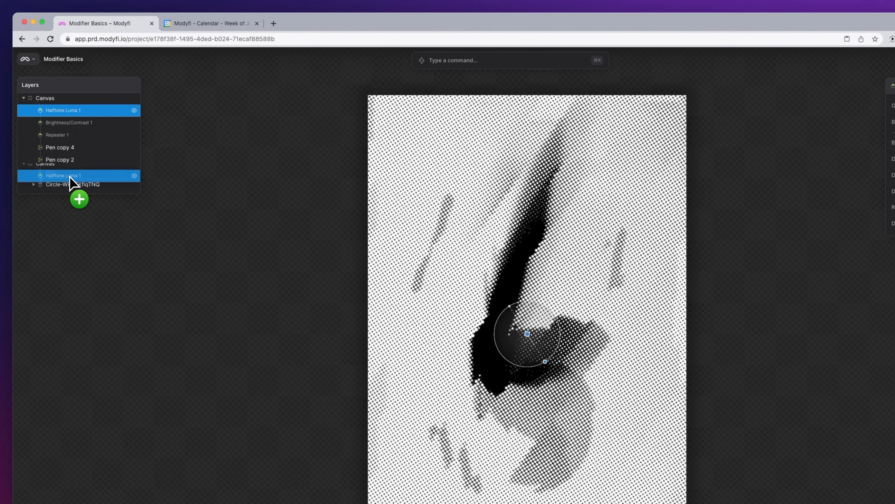
drag(70, 176, 69, 177)
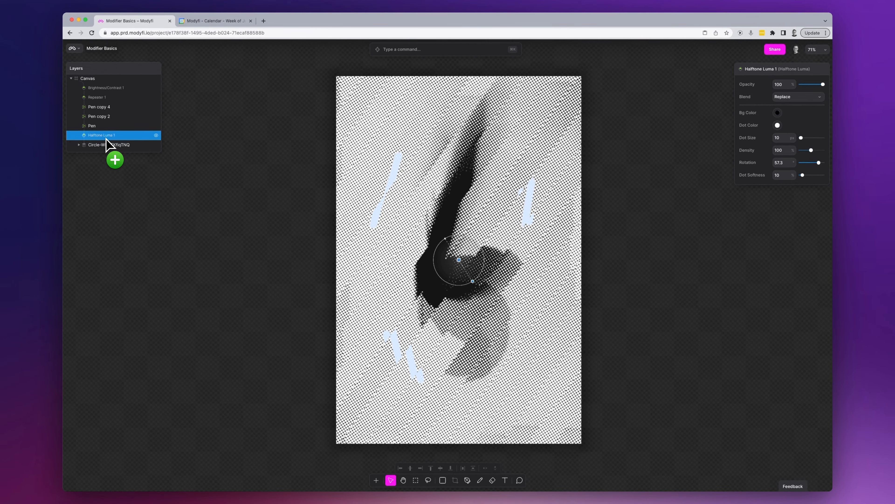
drag(107, 140, 104, 88)
Set the Halftone Luma's dot size to 18 px, density to 68% and blend mode to Screen
mouse_move(801, 137)
mouse_down()
mouse_move(811, 148)
mouse_move(802, 142)
mouse_up()
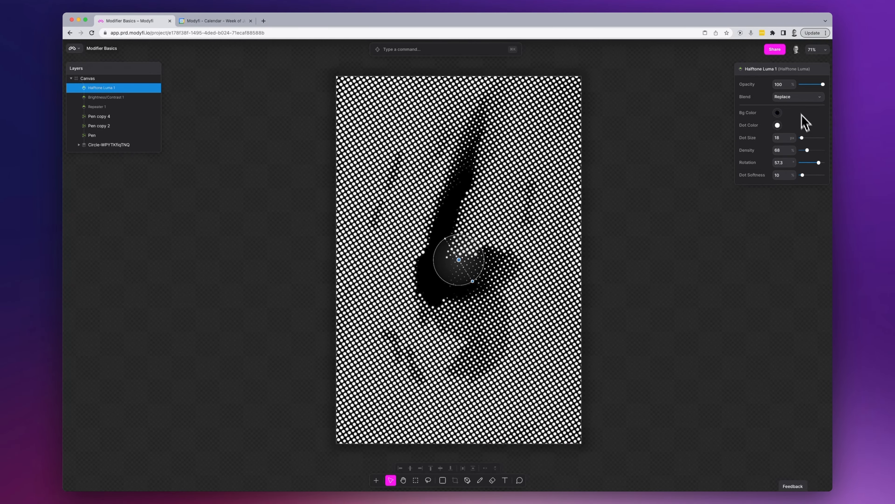
click(799, 101)
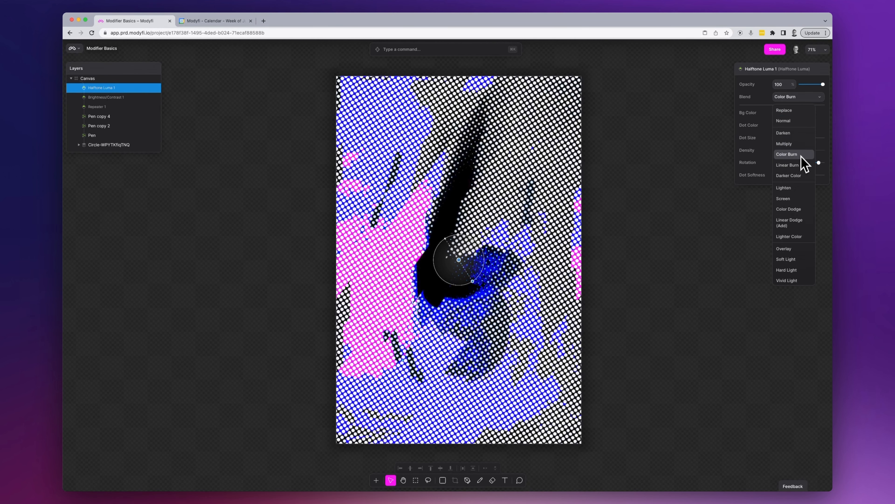
click(799, 199)
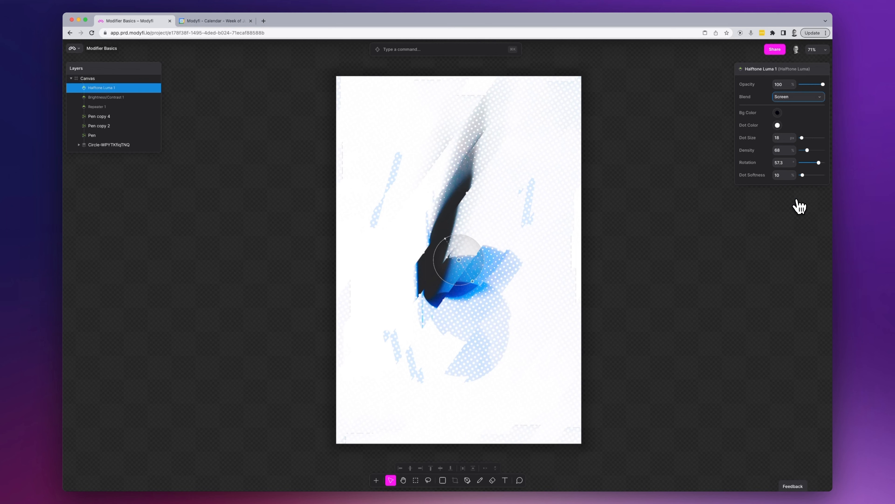
Set the Halftone Luma's dot size to 15 px, density to 100% and rotation to about 0°, and deselect it
click(779, 139)
text(15)
key(Return)
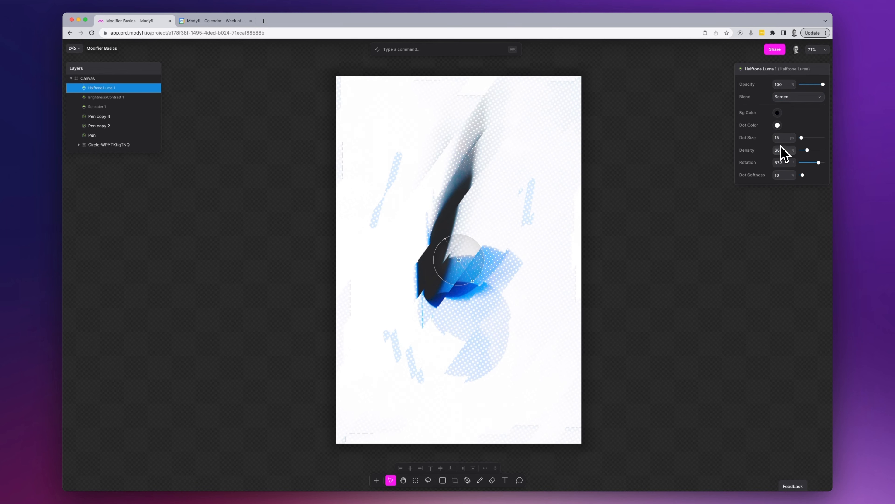
click(778, 153)
text(100)
key(Return)
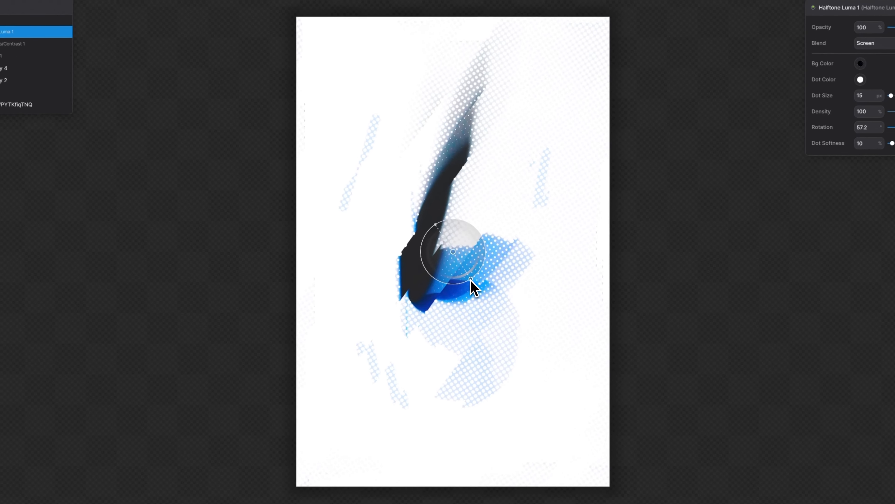
drag(472, 281, 482, 262)
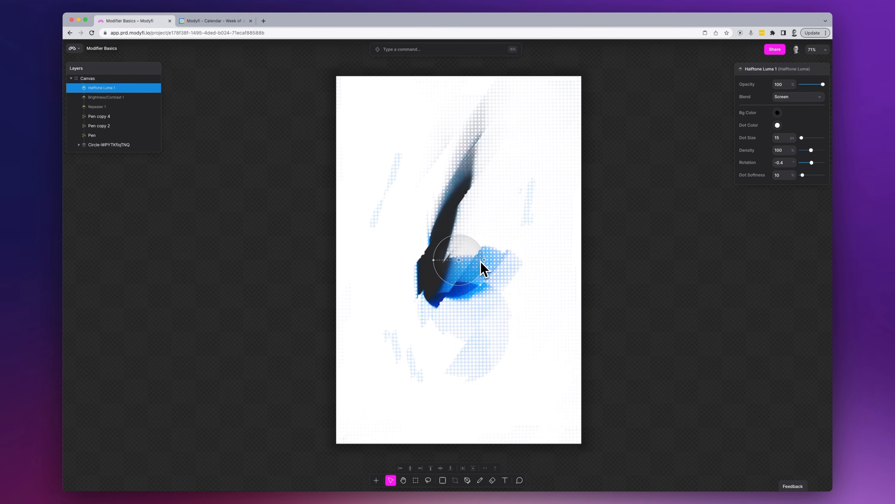
click(626, 267)
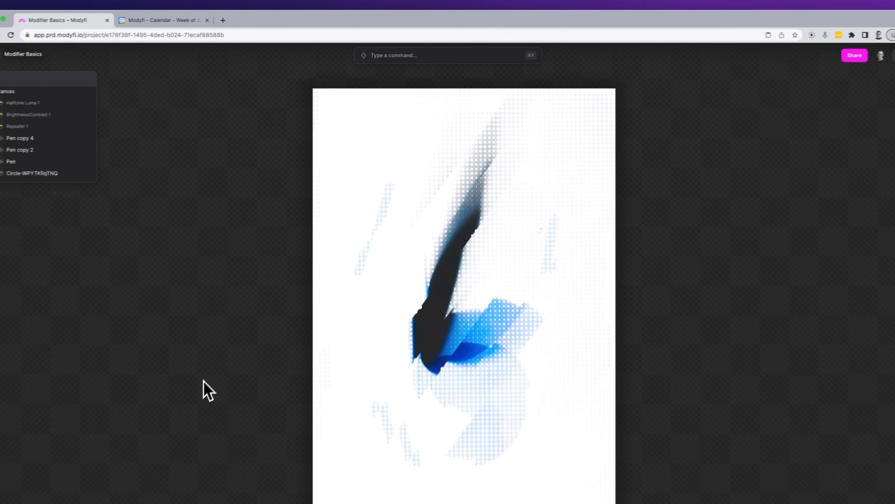
Add an Edge modifier at the top of the stack and set its blend mode to Difference
key(super+k)
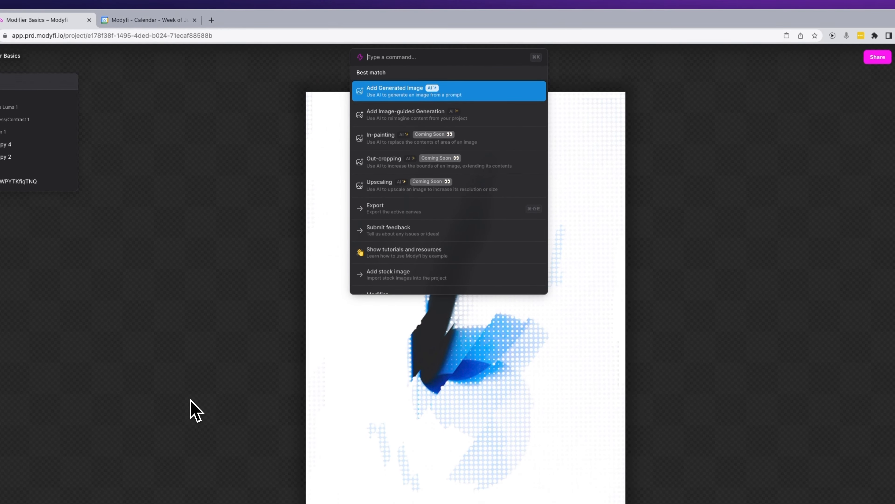
text(edge)
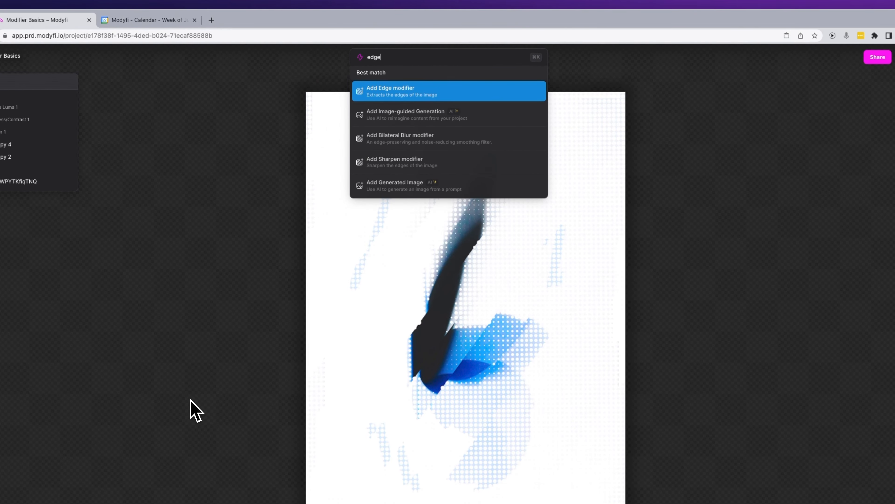
key(Return)
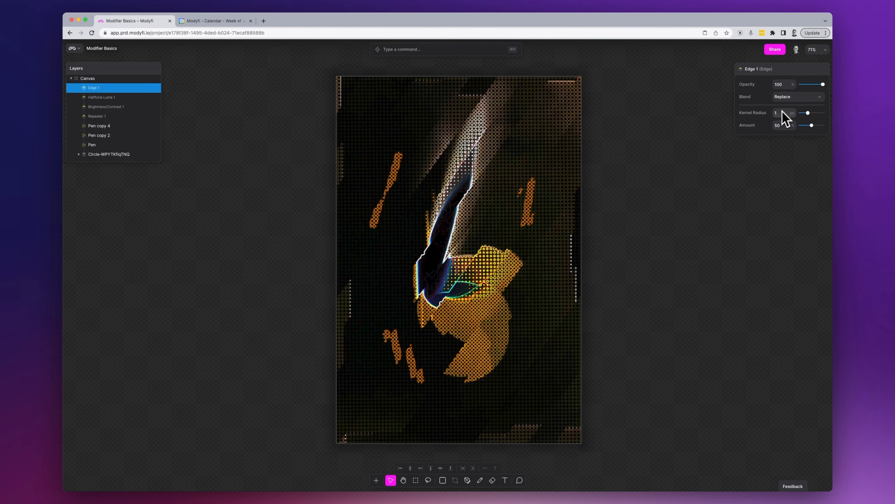
click(788, 98)
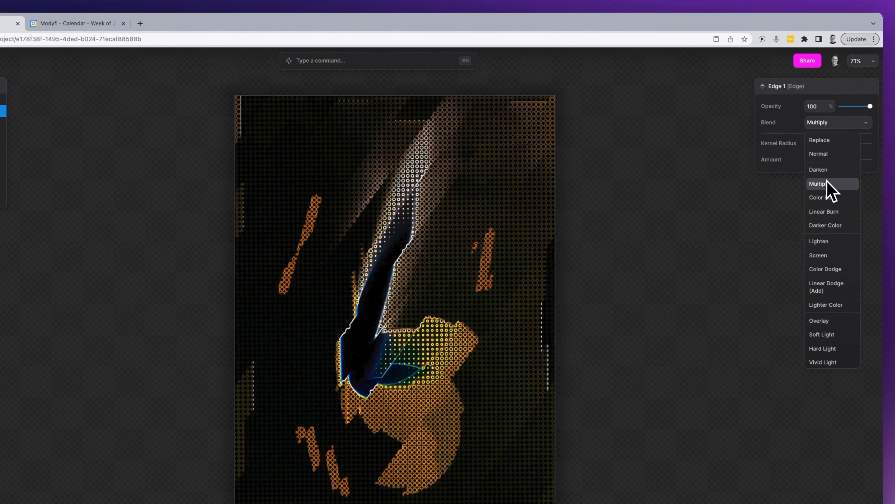
scroll(833, 216, down, 3)
scroll(805, 182, down, 2)
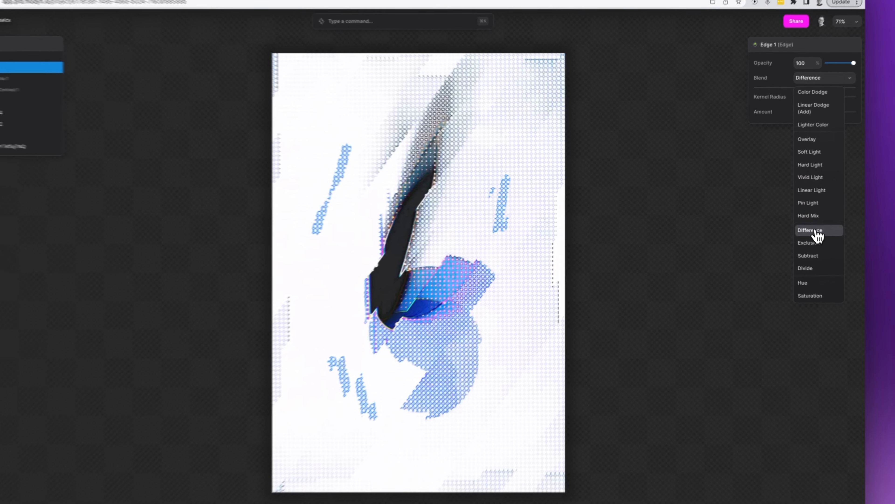
click(789, 224)
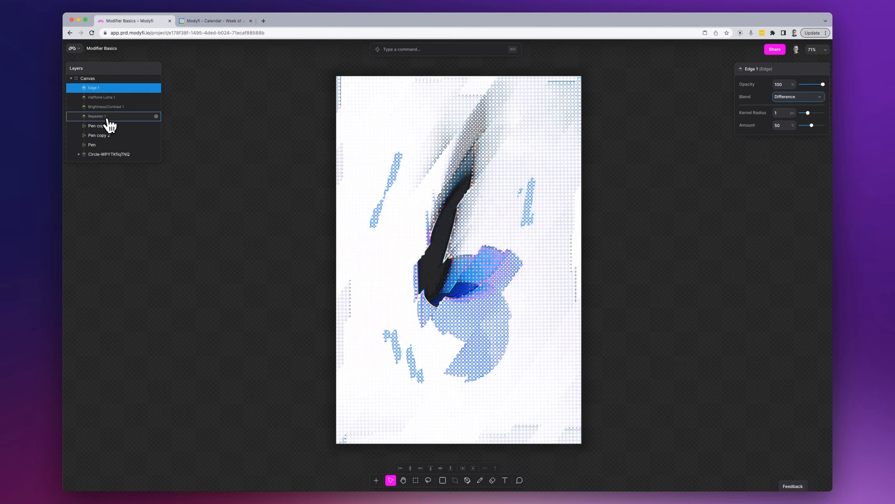
Select the circle image layer and shift it slightly on the canvas beneath the modifiers
click(110, 123)
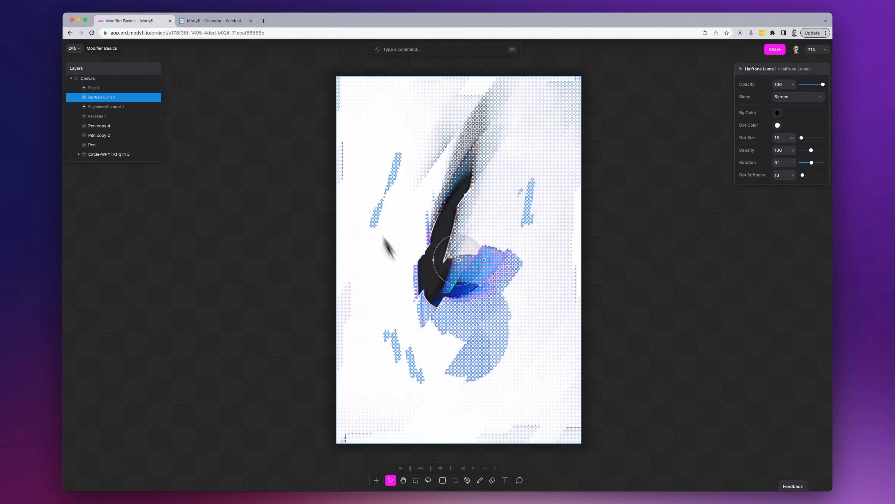
scroll(512, 282, up, 3)
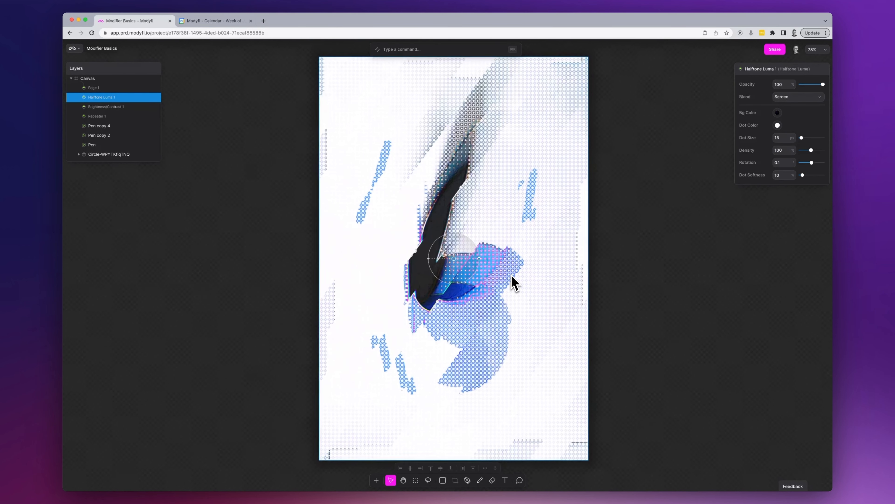
click(105, 159)
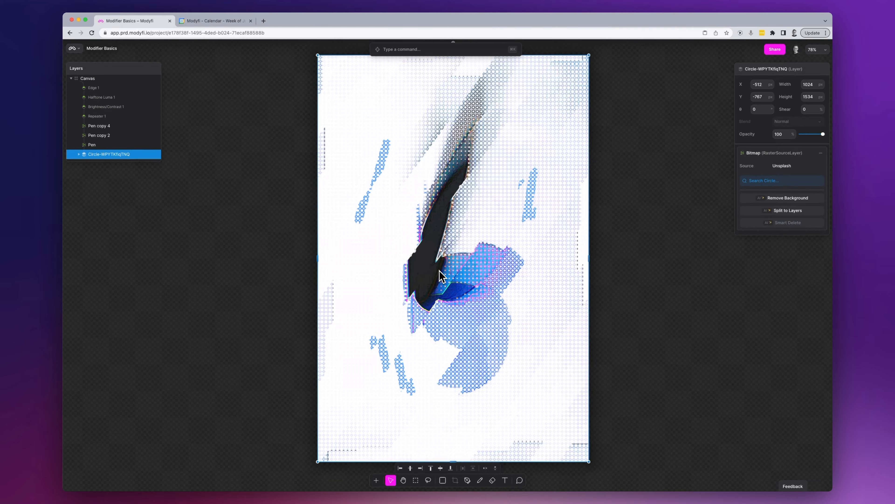
mouse_move(440, 275)
mouse_down()
mouse_move(310, 272)
mouse_move(400, 244)
mouse_move(474, 294)
mouse_move(429, 275)
mouse_move(440, 271)
mouse_up()
Reposition the Pen copy 4, Pen copy 2 and Pen strokes slightly on the canvas, and deselect them
click(102, 126)
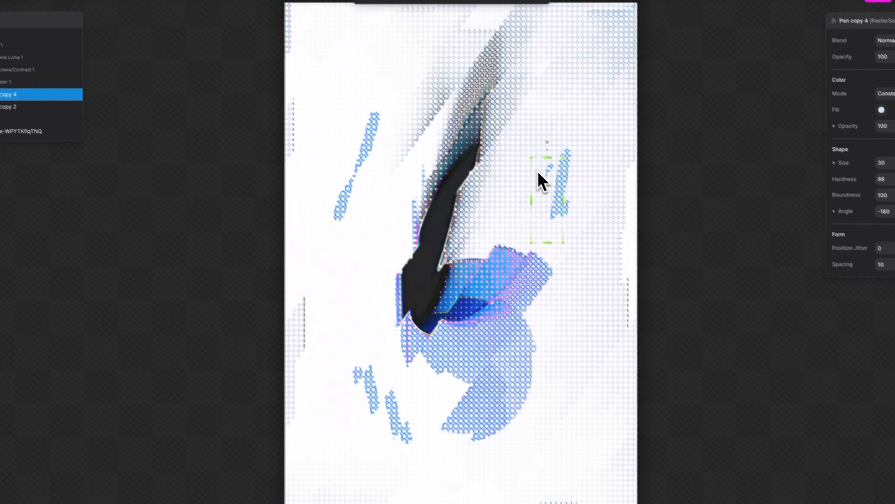
mouse_move(538, 171)
mouse_down()
mouse_move(528, 197)
mouse_move(552, 169)
mouse_move(545, 195)
mouse_move(543, 180)
mouse_up()
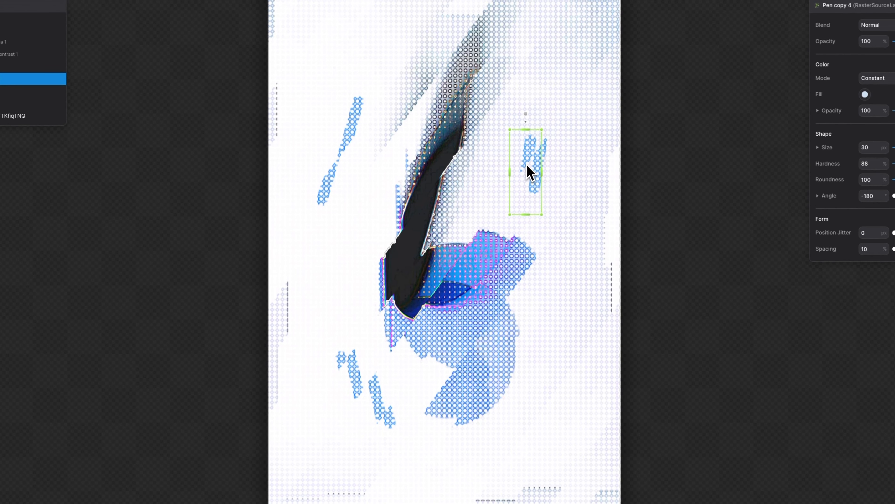
mouse_move(344, 160)
mouse_down()
mouse_move(320, 184)
mouse_move(377, 136)
mouse_move(350, 152)
mouse_up()
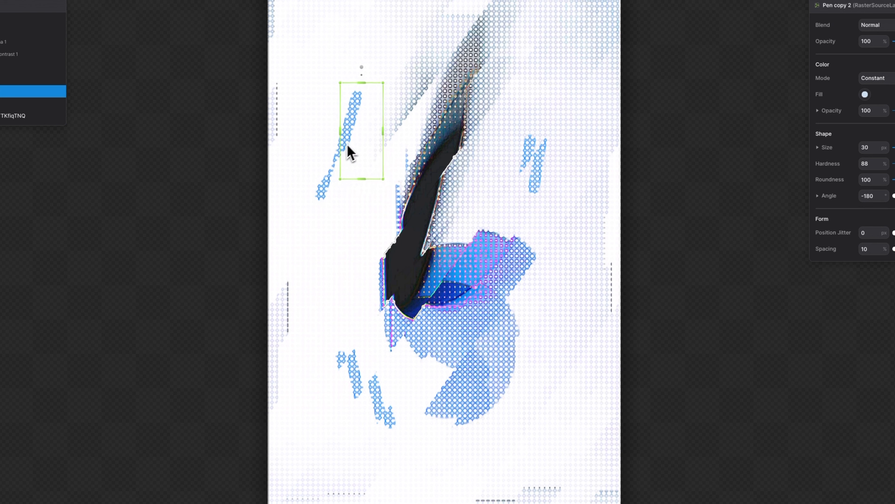
mouse_move(365, 400)
mouse_down()
mouse_move(356, 371)
mouse_move(340, 410)
mouse_move(356, 408)
mouse_up()
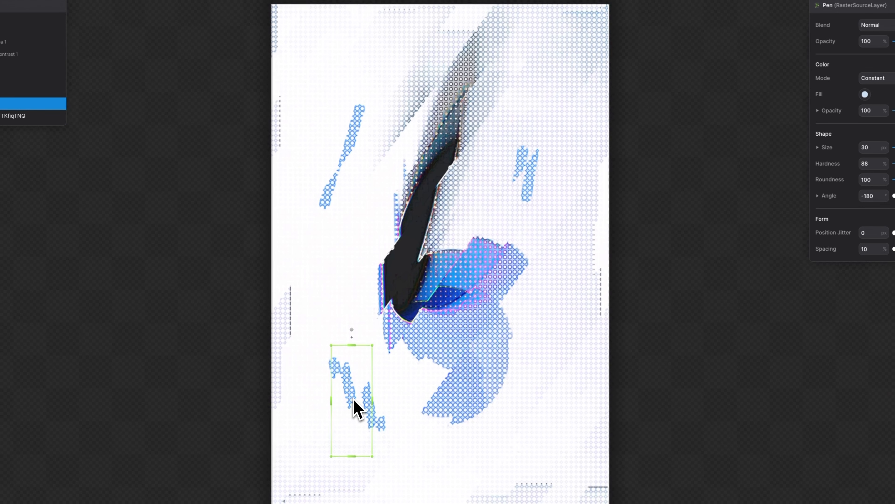
click(652, 339)
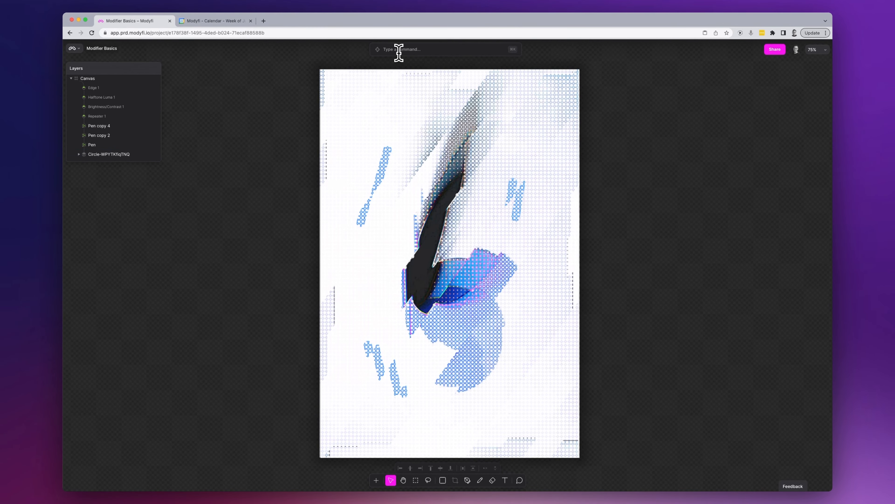
Add the stock photo of two rainbow light rings on black from the Circle photo results to the canvas
click(398, 52)
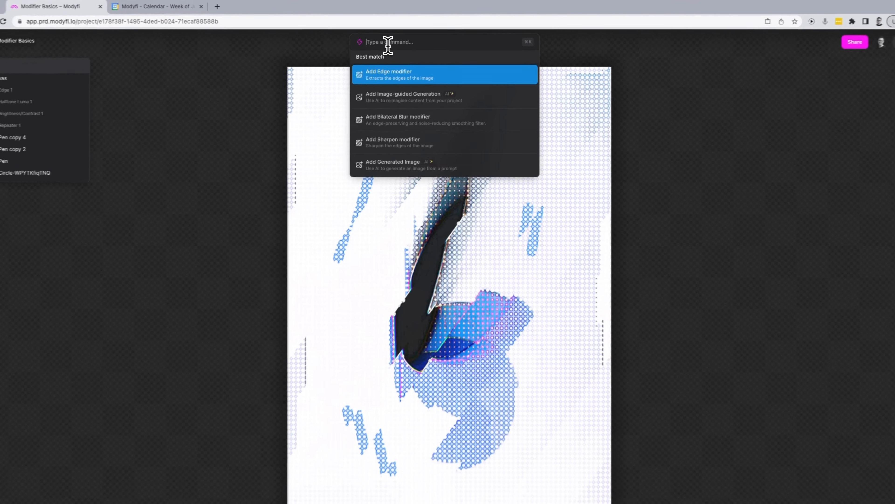
text(stock)
key(Return)
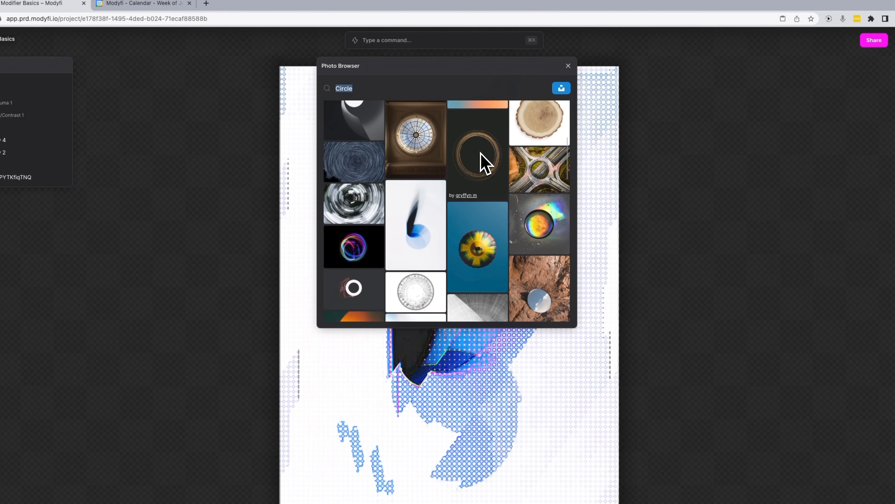
scroll(485, 163, down, 20)
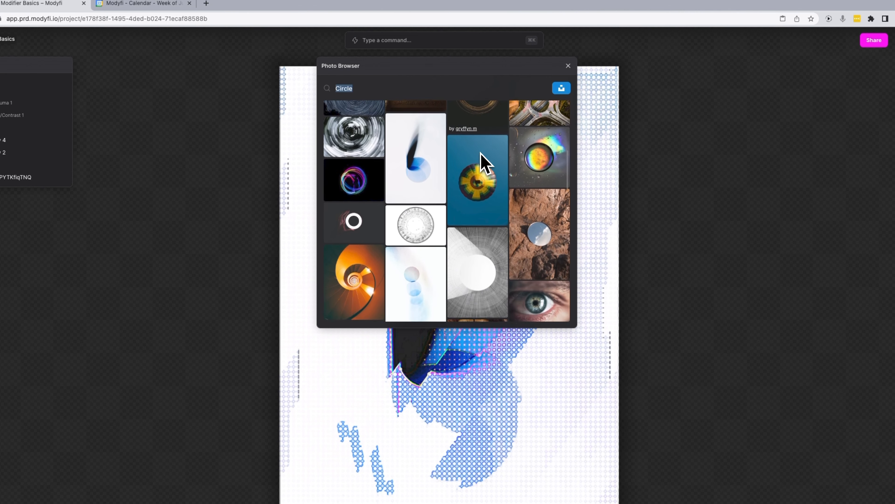
scroll(485, 163, down, 20)
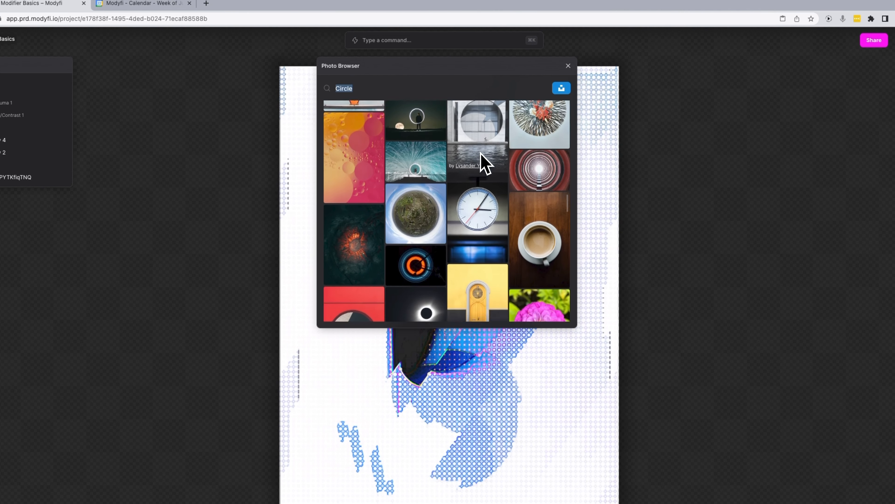
scroll(481, 158, down, 10)
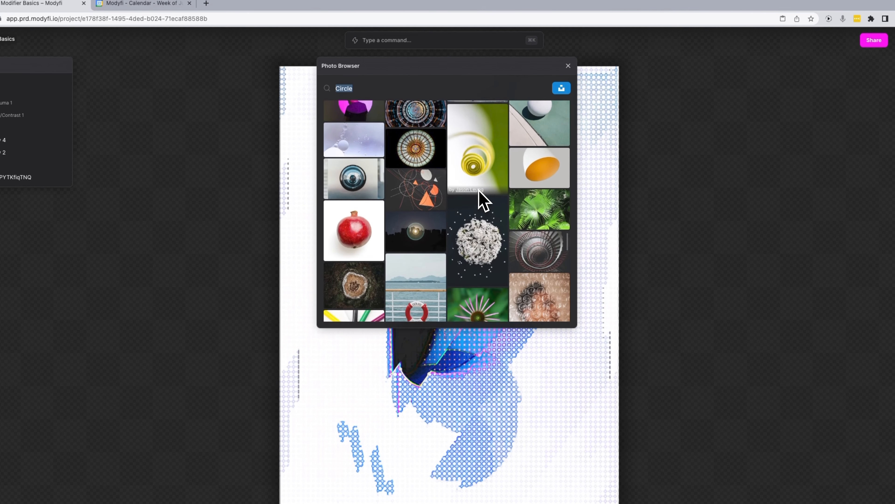
click(480, 221)
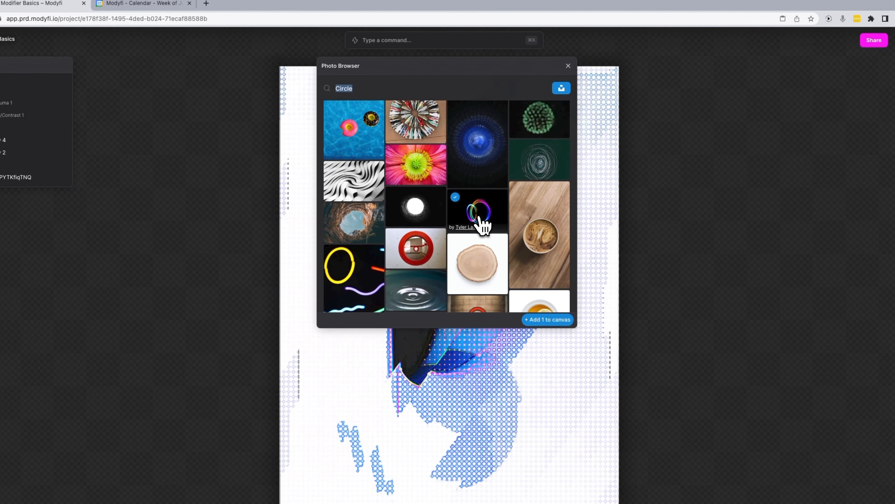
click(548, 319)
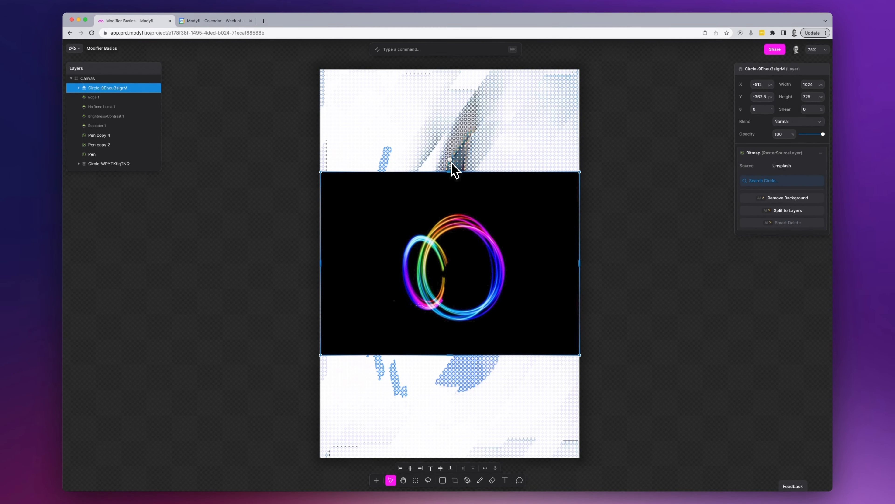
Rotate the light-ring image to 90° and scale it to about 1536 × 1088 px, positioned to cover the whole canvas
drag(450, 160, 564, 243)
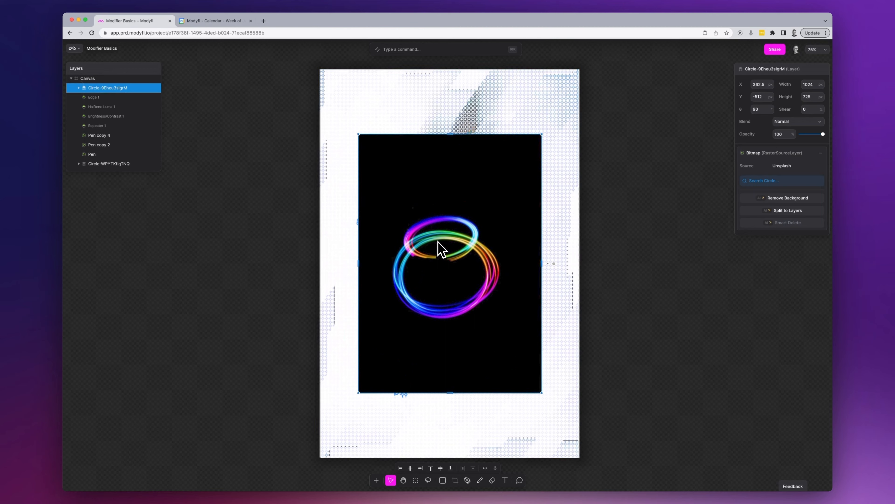
drag(436, 242, 397, 178)
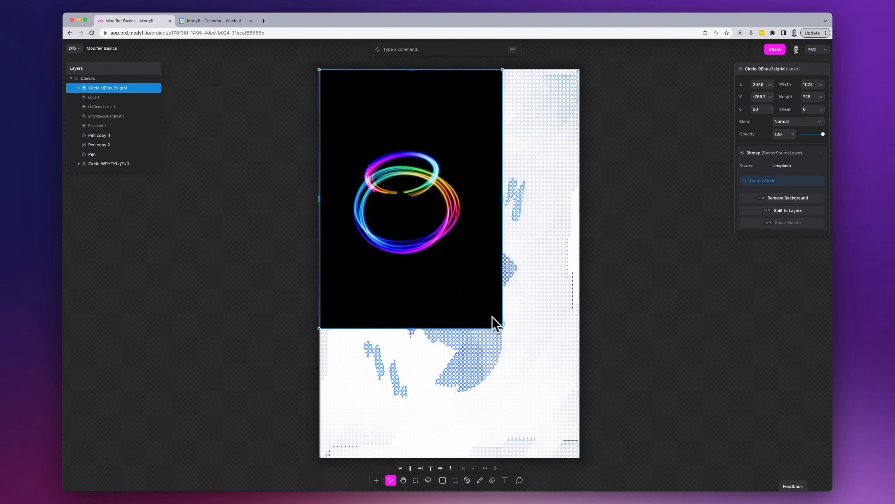
drag(504, 330, 577, 472)
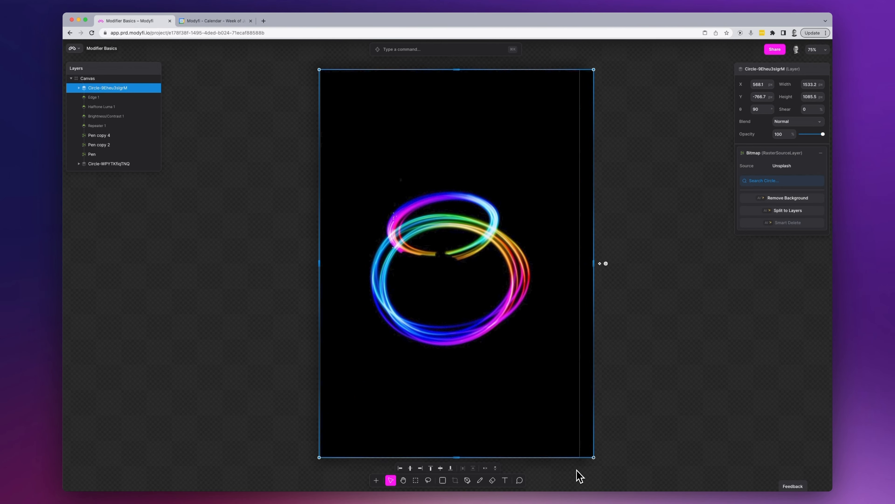
drag(546, 413, 534, 415)
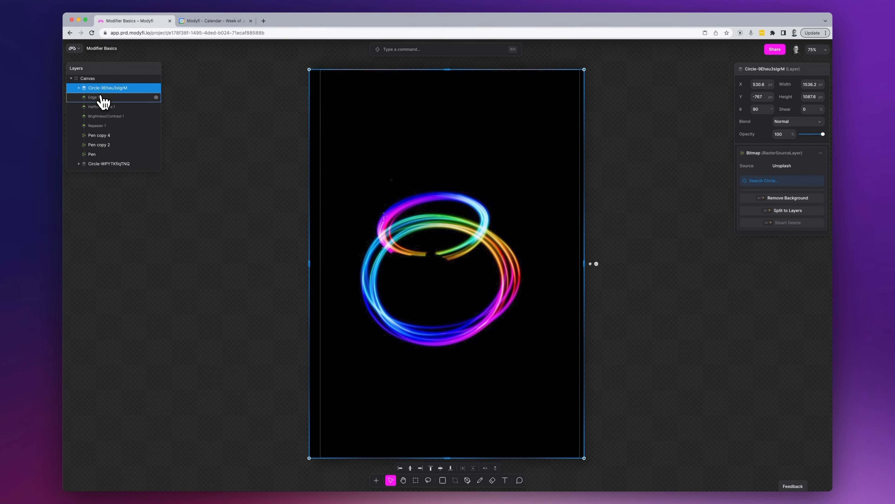
Move the light-ring image beneath all other layers and compare both circle images by toggling their visibility, leaving the light-ring image hidden
drag(101, 93, 95, 171)
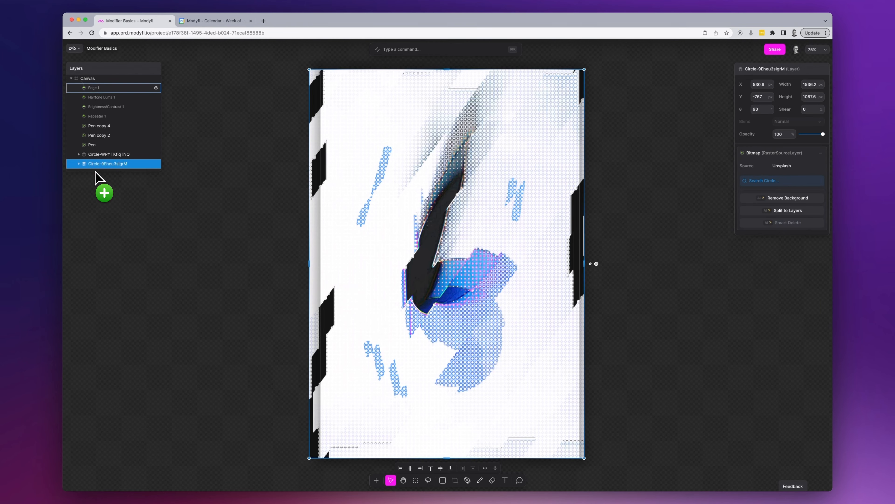
click(156, 154)
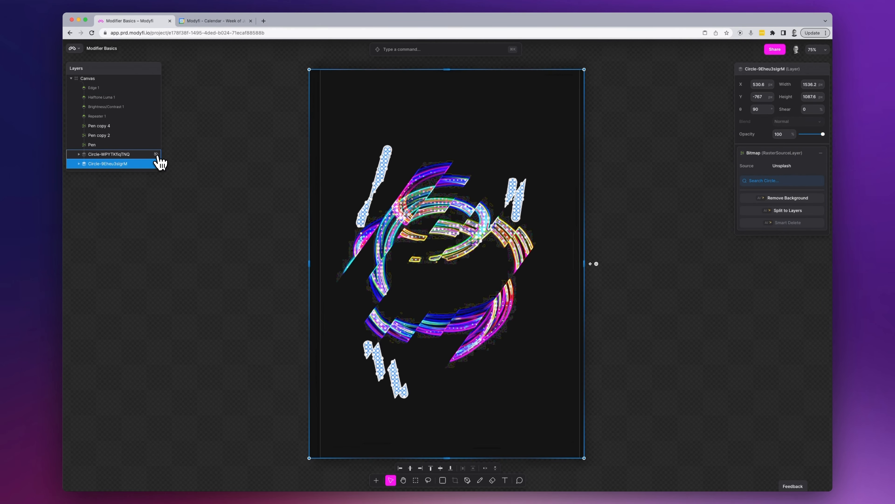
click(156, 154)
click(156, 154)
click(156, 154)
click(156, 164)
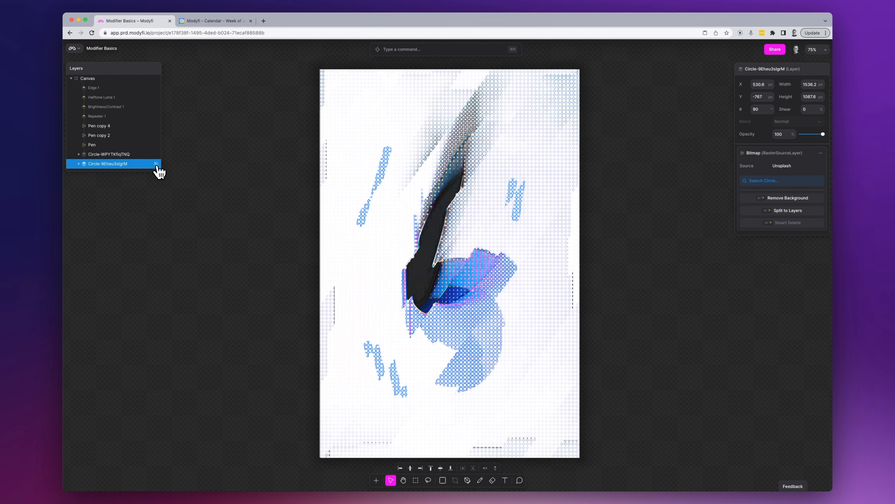